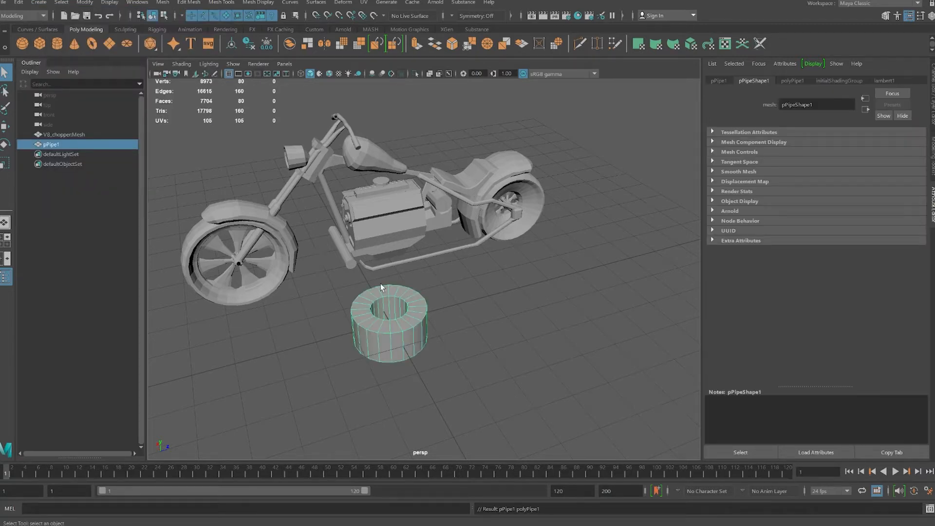
# Step: Set the pipe's radius to 3.278, height to 0.664, thickness to 1.644 and axis subdivisions to 14, and preview it smoothed
pyautogui.click(795, 79)
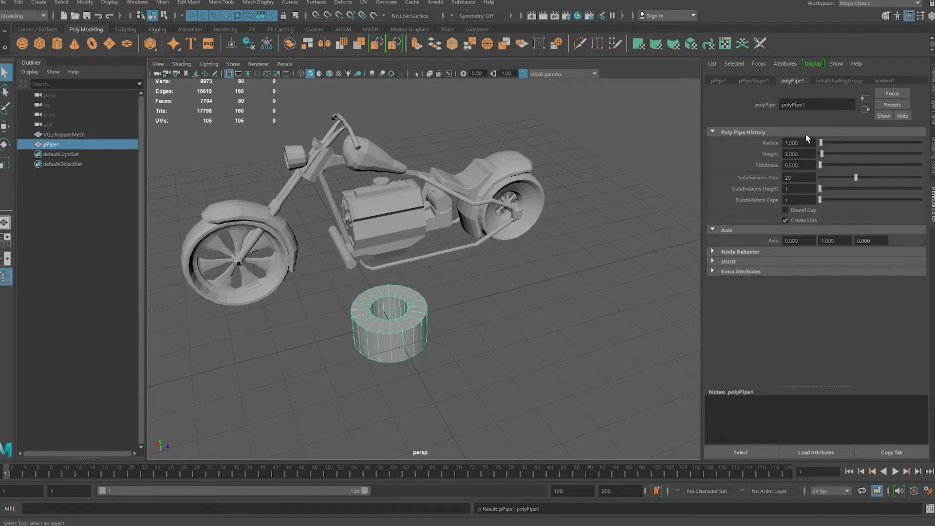
pyautogui.moveTo(820, 139); pyautogui.dragTo(822, 168)
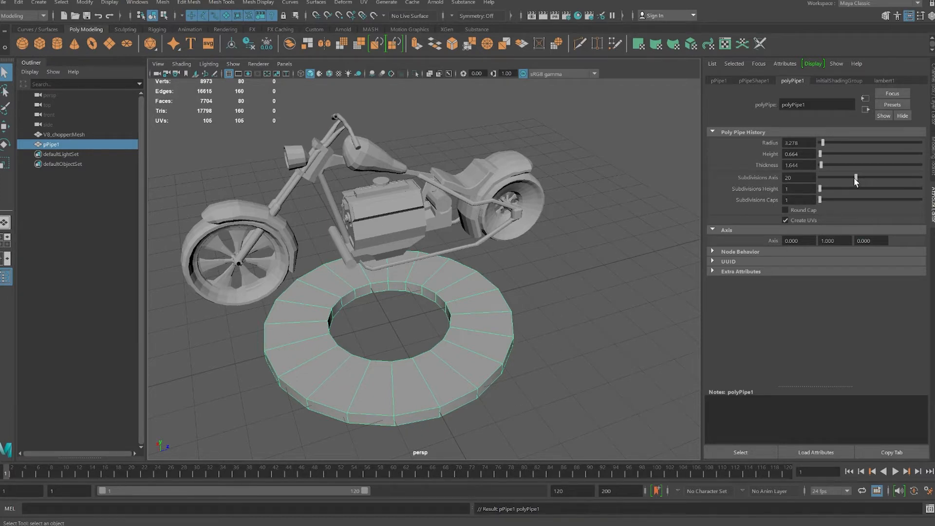
pyautogui.moveTo(855, 178)
pyautogui.mouseDown()
pyautogui.moveTo(933, 182)
pyautogui.moveTo(830, 180)
pyautogui.moveTo(855, 181)
pyautogui.moveTo(844, 183)
pyautogui.mouseUp()
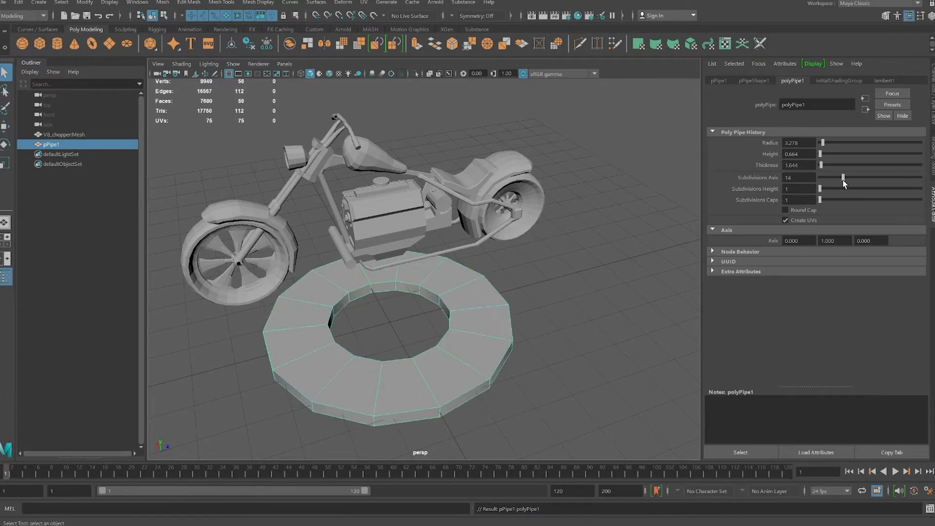
pyautogui.press('3')
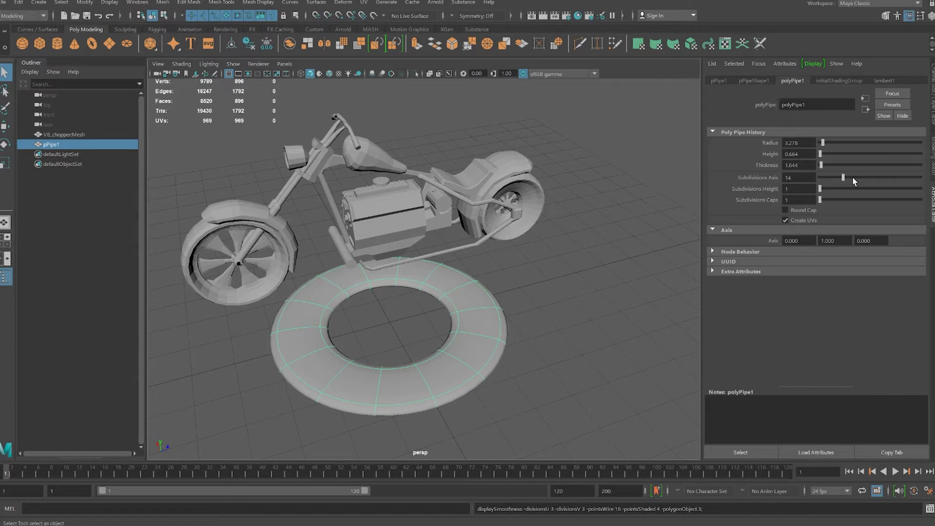
# Step: Replace the pipe with a new polygon pipe that has a height of 0.337 and 50 axis subdivisions
pyautogui.press('Delete')
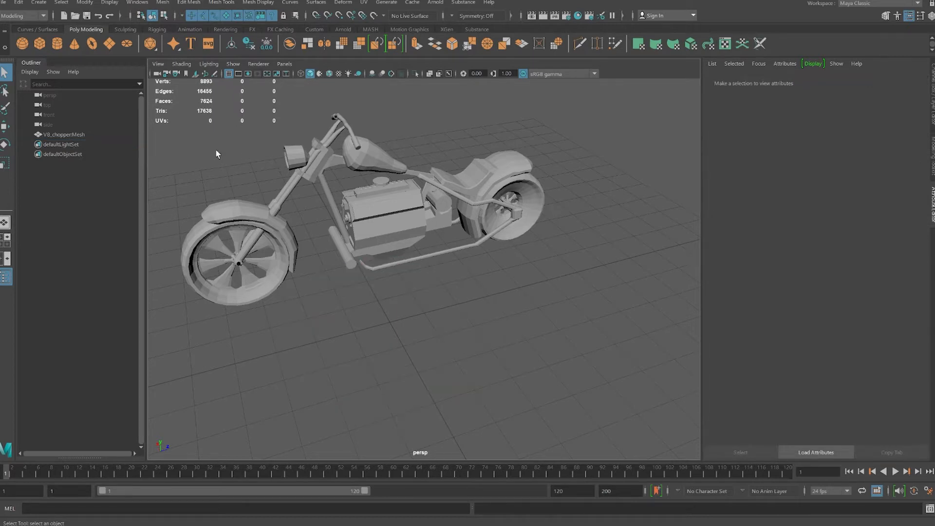
pyautogui.click(39, 3)
pyautogui.moveTo(63, 37)
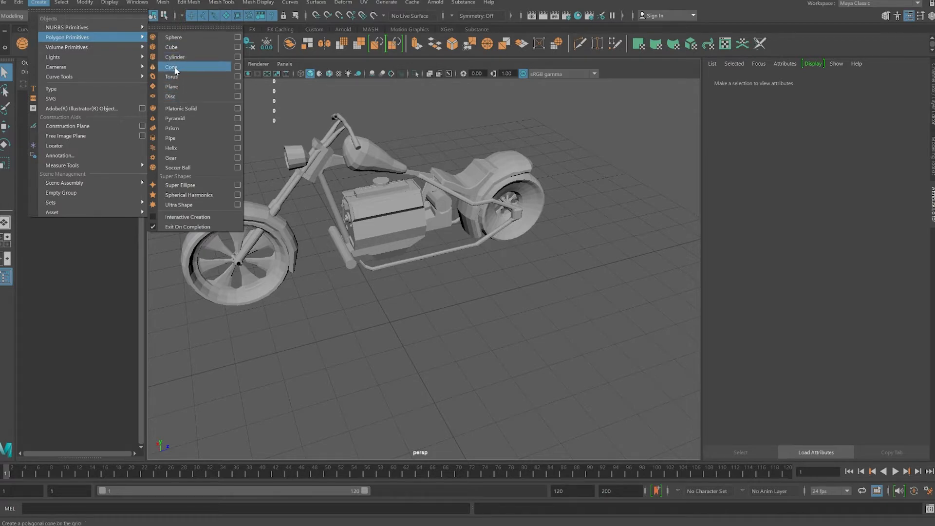
pyautogui.click(173, 138)
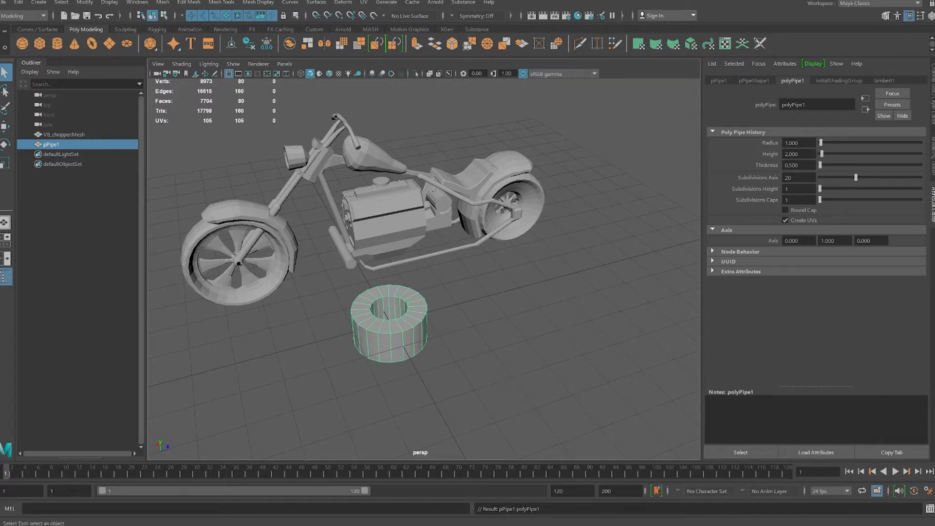
pyautogui.moveTo(822, 155); pyautogui.dragTo(921, 177)
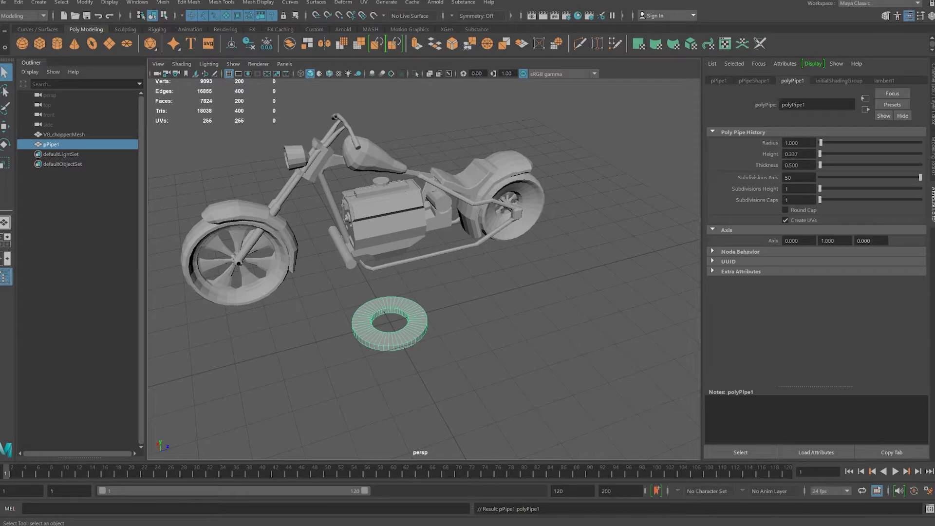
# Step: Stand the pipe upright by setting its Z rotation to -90 degrees
pyautogui.click(4, 126)
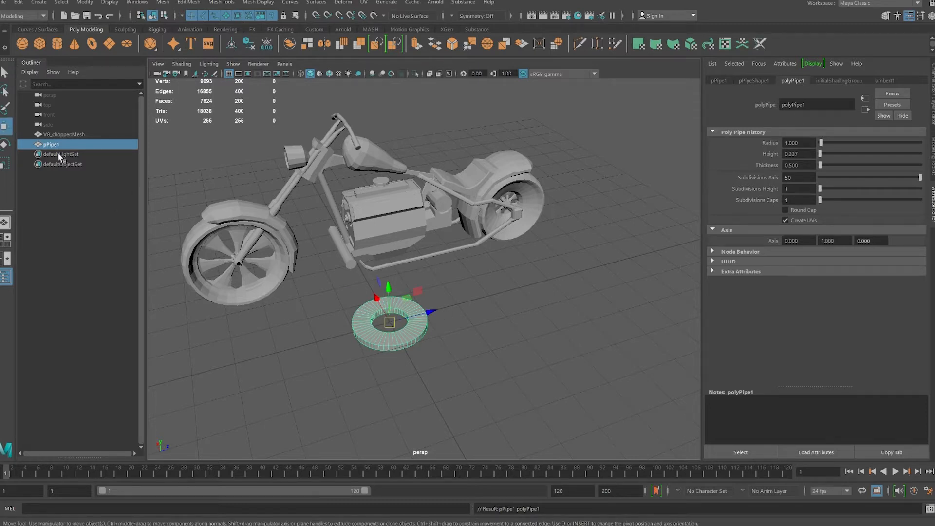
pyautogui.click(5, 144)
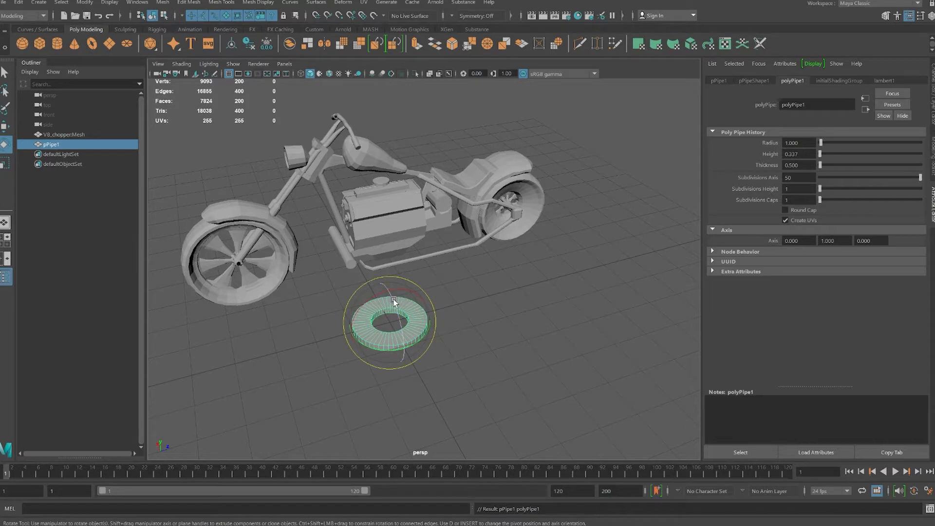
pyautogui.moveTo(393, 299); pyautogui.dragTo(399, 350)
pyautogui.hotkey('ctrl', 'a')
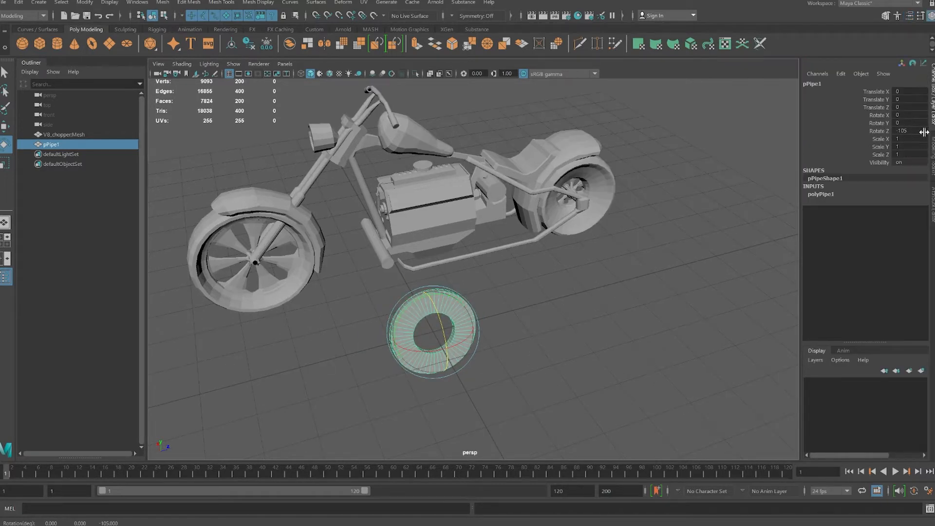
pyautogui.doubleClick(905, 131)
pyautogui.write('-90')
pyautogui.press('Return')
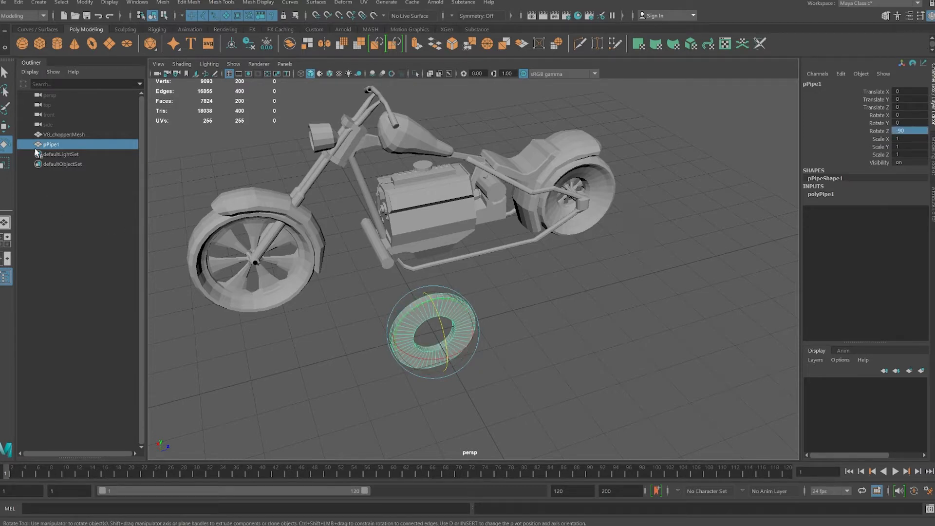
# Step: Try changing the pipe's number of height subdivisions
pyautogui.press('w')
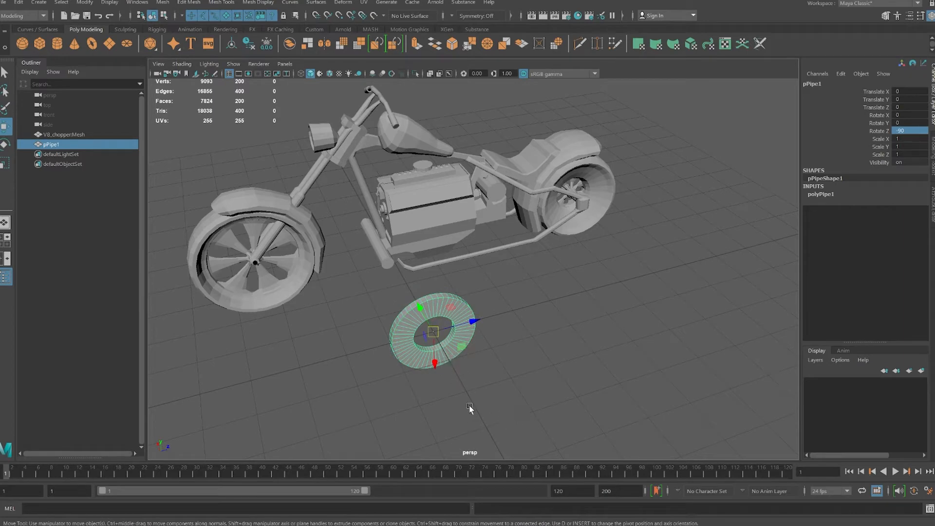
pyautogui.keyDown('alt'); pyautogui.moveTo(469, 406); pyautogui.dragTo(487, 398); pyautogui.keyUp('alt')
pyautogui.scroll(4, 485, 398)
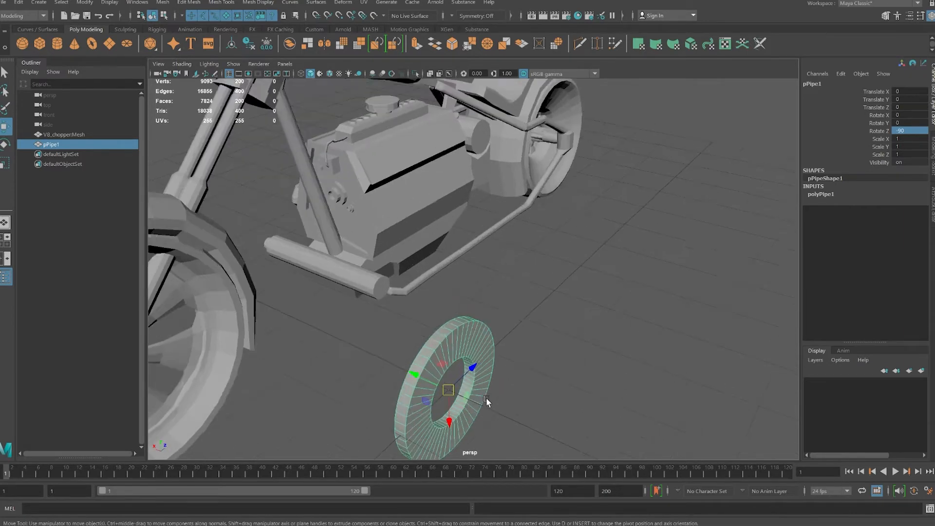
pyautogui.scroll(2, 487, 398)
pyautogui.keyDown('alt'); pyautogui.moveTo(490, 398); pyautogui.dragTo(551, 269, button='middle'); pyautogui.keyUp('alt')
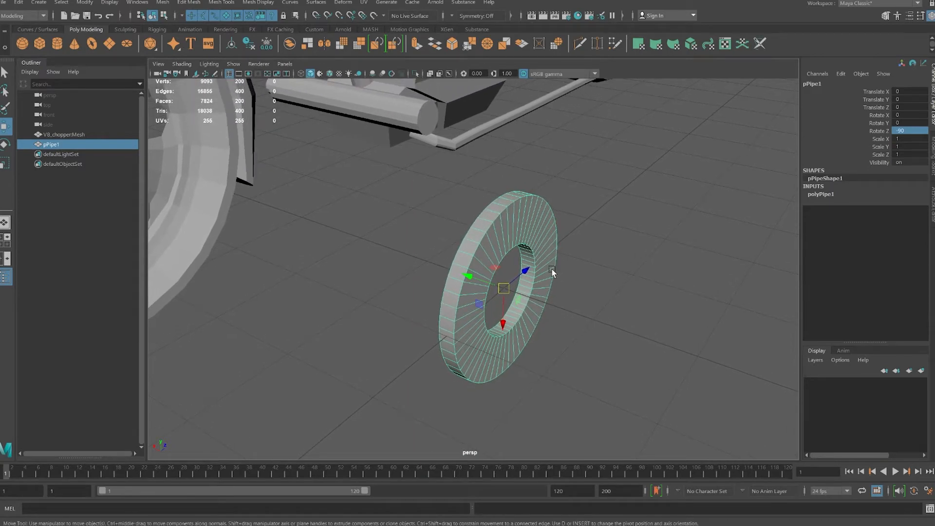
pyautogui.hotkey('ctrl', 'a')
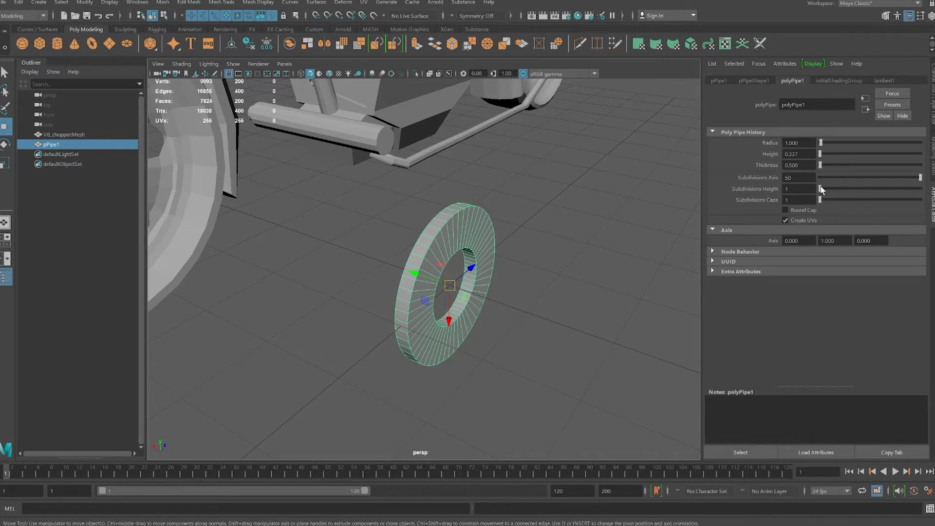
pyautogui.moveTo(820, 188)
pyautogui.mouseDown()
pyautogui.moveTo(837, 193)
pyautogui.moveTo(805, 185)
pyautogui.mouseUp()
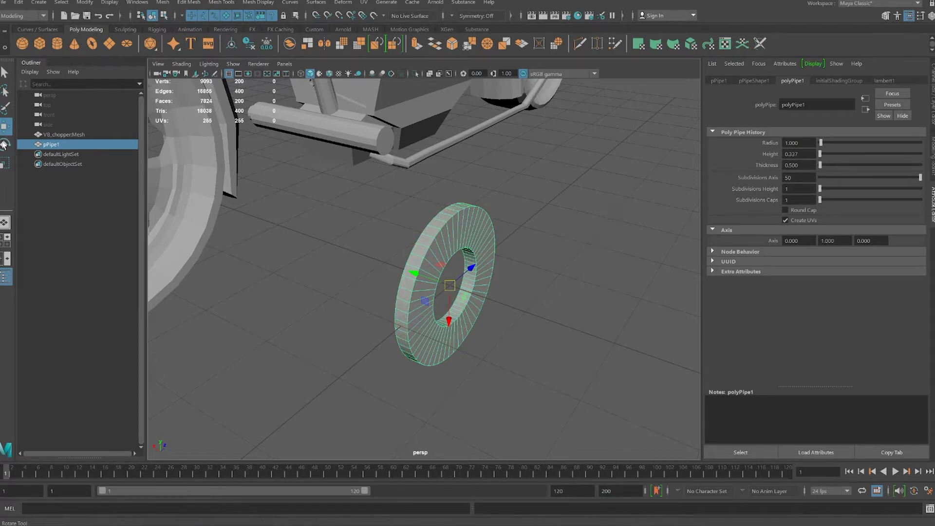
# Step: Scale the pipe up uniformly to roughly the size of the chopper's front wheel
pyautogui.press('r')
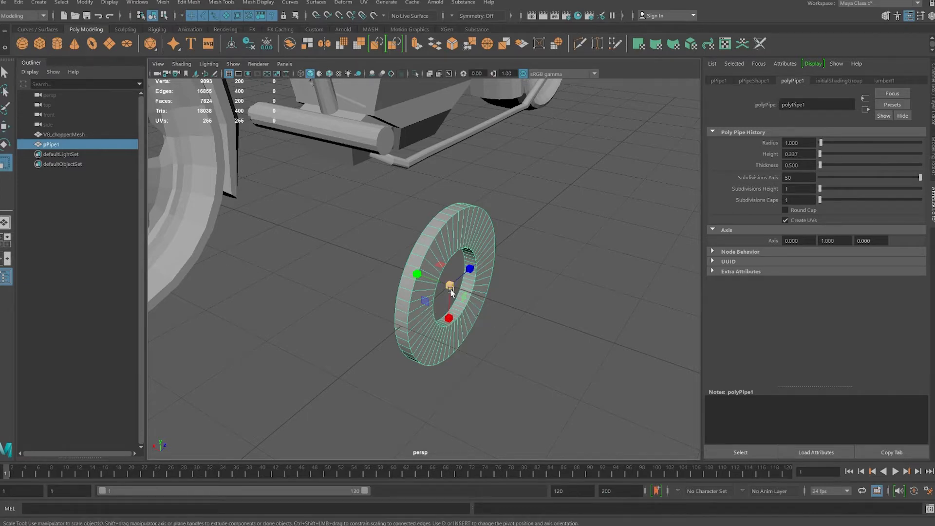
pyautogui.moveTo(449, 286); pyautogui.dragTo(584, 205)
pyautogui.scroll(-5, 574, 219)
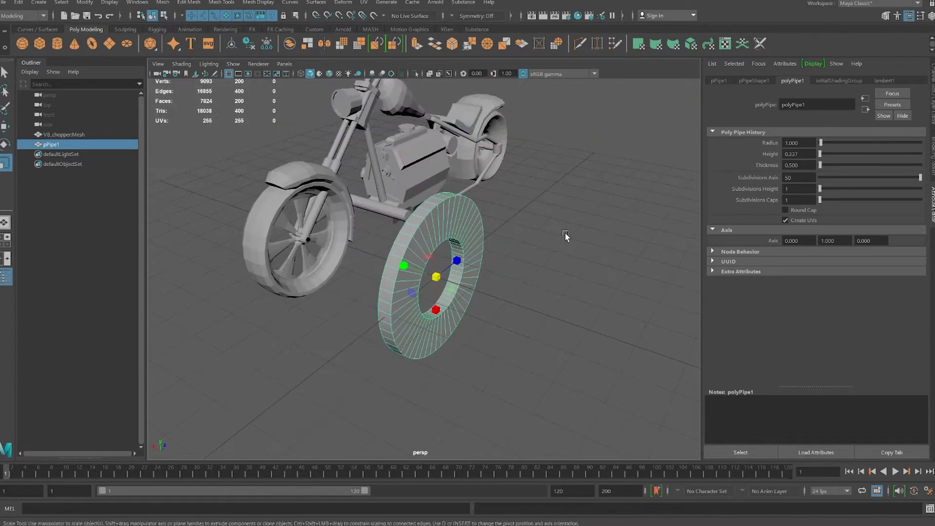
# Step: Reposition the upright pipe clear of the chopper and widen it along its own axis to a tyre-like width
pyautogui.press('w')
pyautogui.moveTo(403, 281); pyautogui.dragTo(282, 228)
pyautogui.keyDown('alt'); pyautogui.moveTo(364, 274); pyautogui.dragTo(402, 266); pyautogui.keyUp('alt')
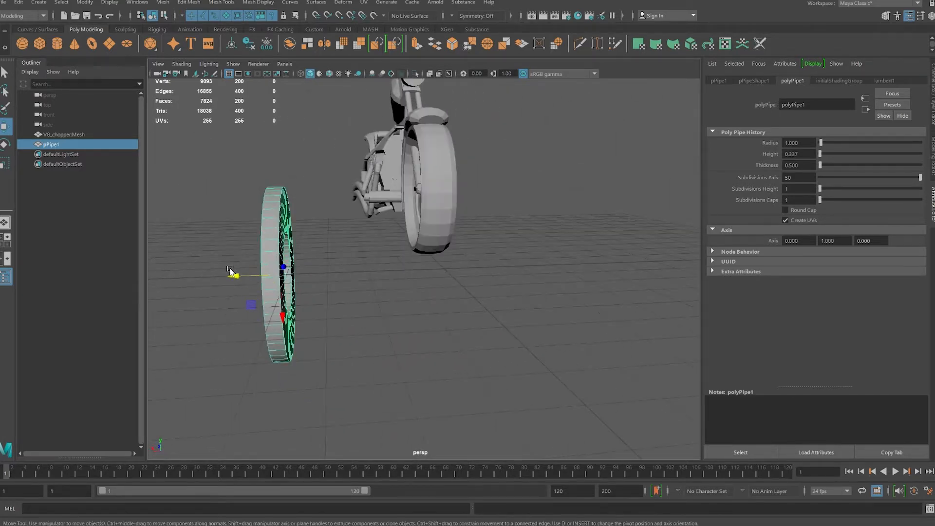
pyautogui.moveTo(235, 275); pyautogui.dragTo(462, 270)
pyautogui.press('r')
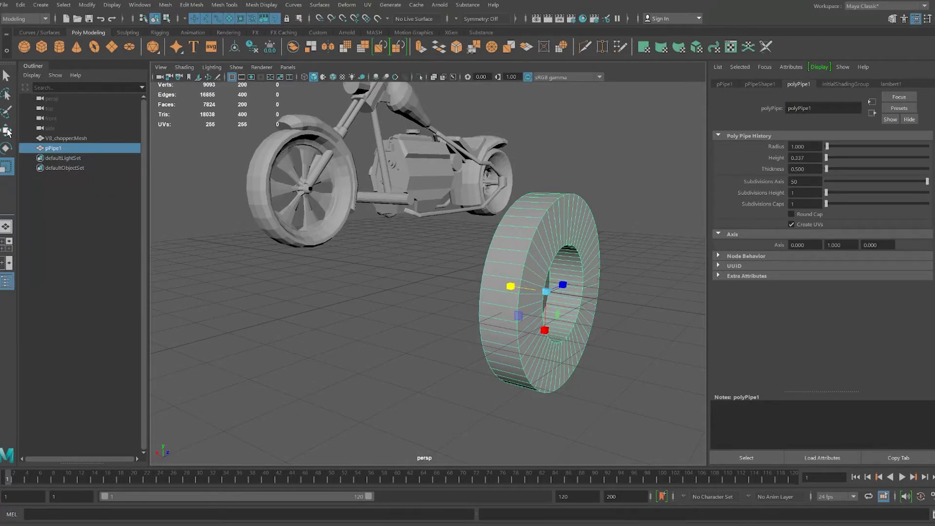
# Step: Switch the pipe to face selection and turn off soft selection
pyautogui.keyDown('alt'); pyautogui.moveTo(448, 276); pyautogui.dragTo(492, 293); pyautogui.keyUp('alt')
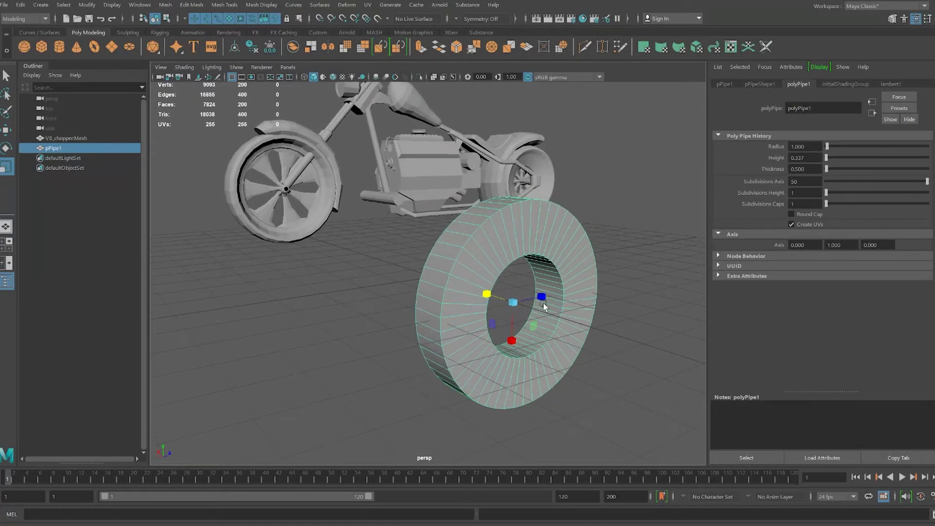
pyautogui.keyDown('alt'); pyautogui.moveTo(543, 280); pyautogui.dragTo(536, 289); pyautogui.keyUp('alt')
pyautogui.scroll(4, 518, 295)
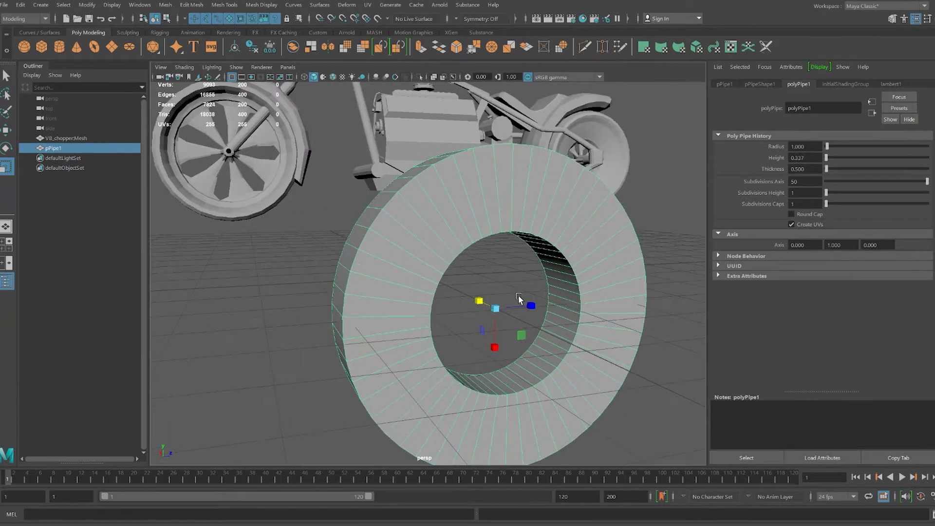
pyautogui.keyDown('alt'); pyautogui.moveTo(495, 257); pyautogui.dragTo(490, 247, button='middle'); pyautogui.keyUp('alt')
pyautogui.keyDown('alt'); pyautogui.moveTo(506, 253); pyautogui.dragTo(486, 257); pyautogui.keyUp('alt')
pyautogui.moveTo(425, 276); pyautogui.dragTo(425, 302, button='right')
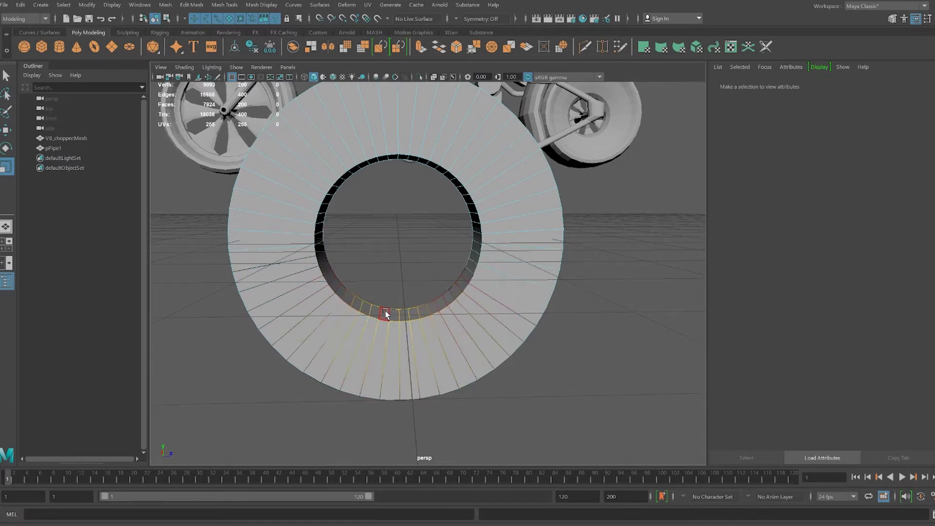
pyautogui.press('b')
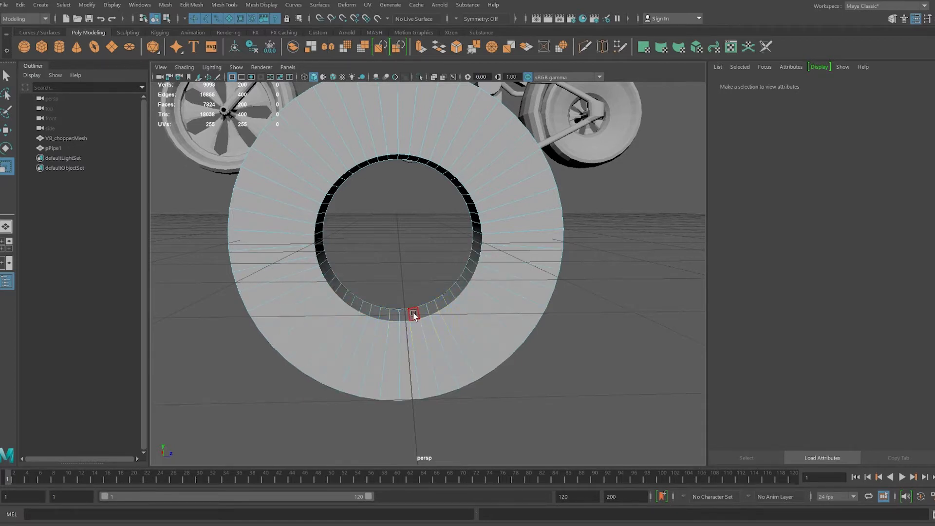
# Step: Select a face on the pipe's inner wall and extend the selection to the whole face loop
pyautogui.click(413, 314)
pyautogui.keyDown('alt'); pyautogui.moveTo(410, 314); pyautogui.dragTo(449, 329); pyautogui.keyUp('alt')
pyautogui.scroll(3, 437, 329)
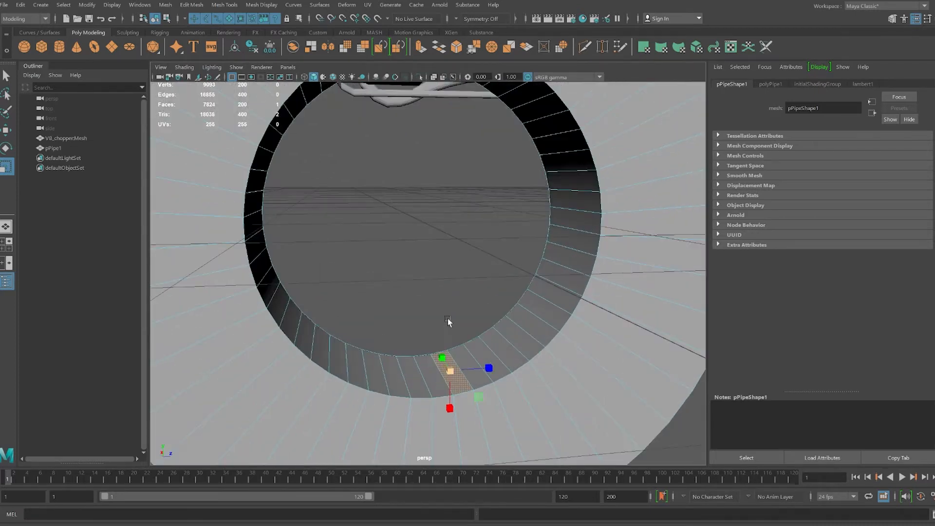
pyautogui.doubleClick(462, 353)
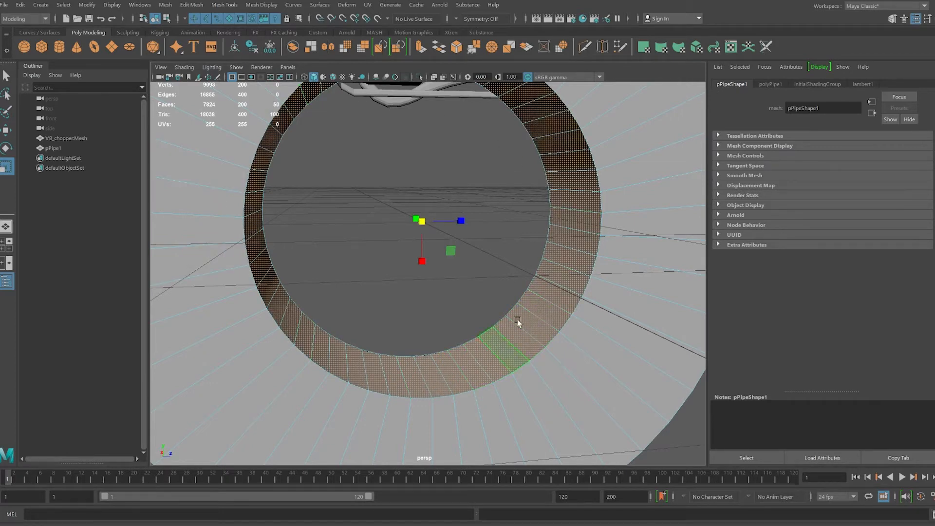
# Step: Select the complete loop of faces on the pipe's flat front side
pyautogui.click(458, 366)
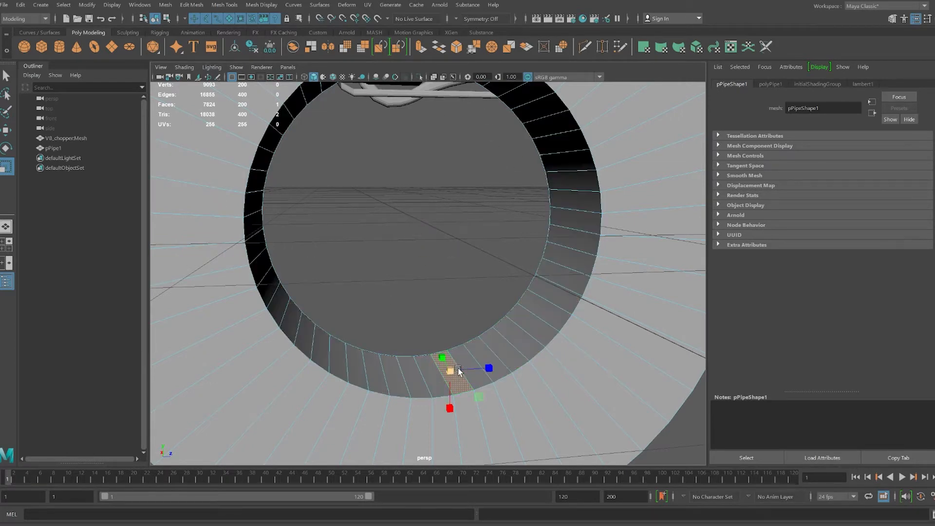
pyautogui.scroll(-4, 467, 370)
pyautogui.click(503, 360)
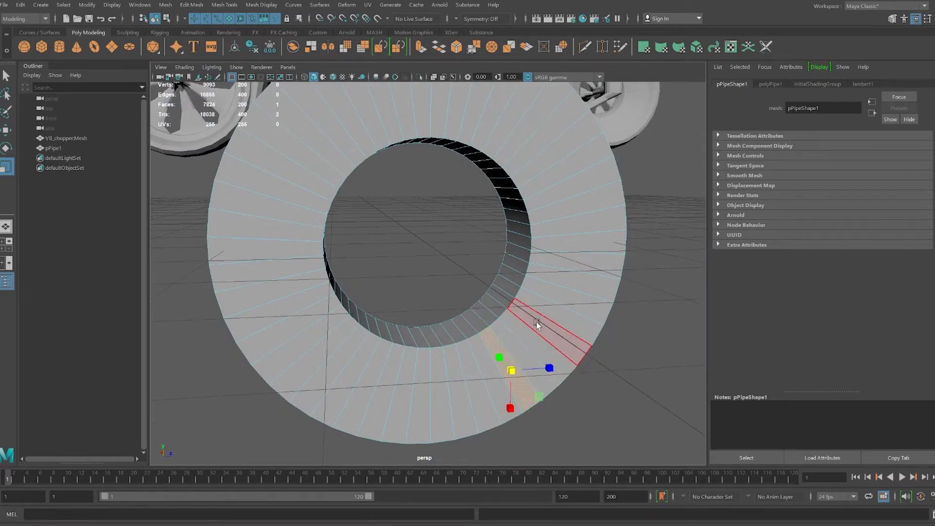
pyautogui.scroll(5, 492, 340)
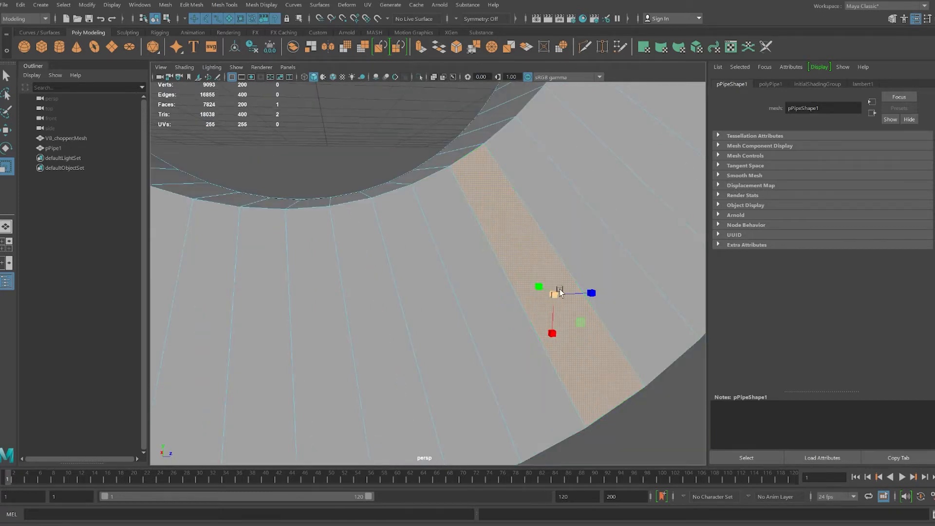
pyautogui.keyDown('shift'); pyautogui.doubleClick(468, 267); pyautogui.keyUp('shift')
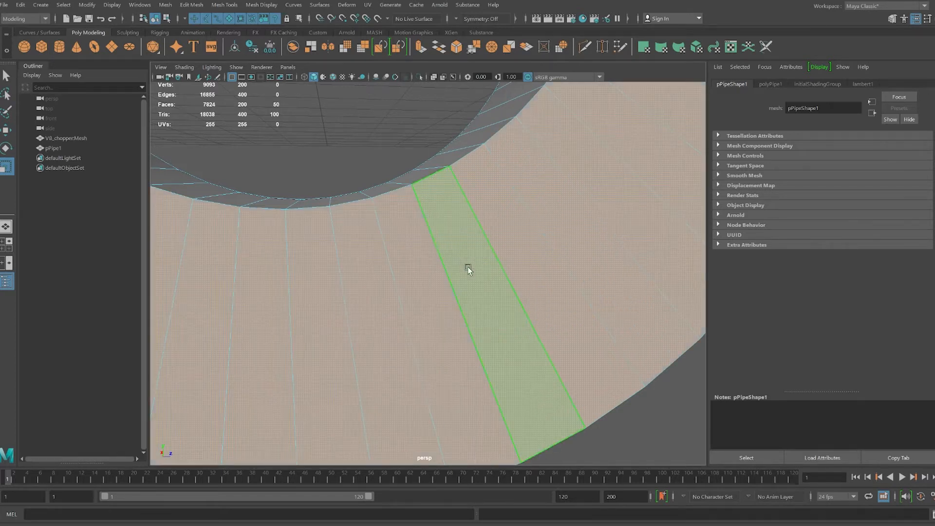
# Step: Replace the side selection with the full loop of faces lining the pipe's hole
pyautogui.scroll(-10, 467, 266)
pyautogui.moveTo(468, 266)
pyautogui.keyDown('alt'); pyautogui.mouseDown()
pyautogui.moveTo(531, 271)
pyautogui.moveTo(477, 279)
pyautogui.mouseUp(); pyautogui.keyUp('alt')
pyautogui.scroll(6, 476, 280)
pyautogui.keyDown('alt'); pyautogui.moveTo(478, 280); pyautogui.dragTo(436, 242, button='middle'); pyautogui.keyUp('alt')
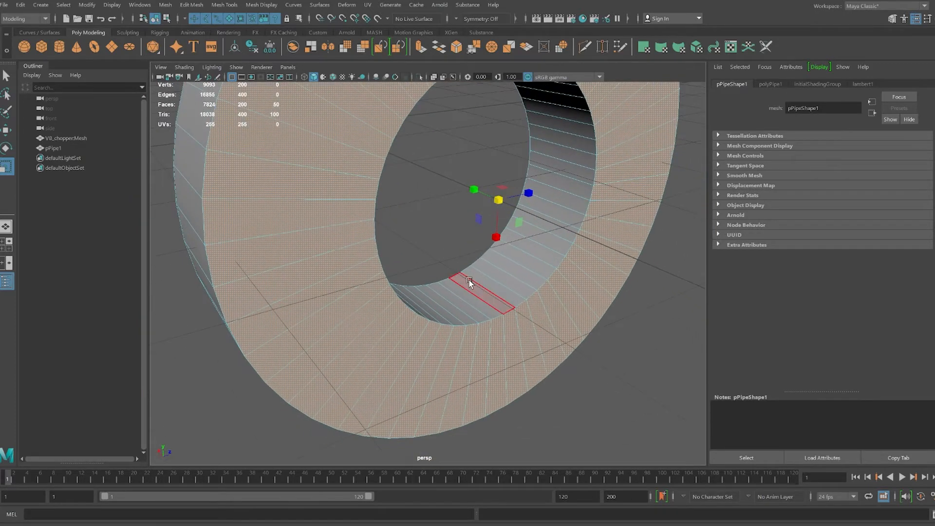
pyautogui.click(487, 285)
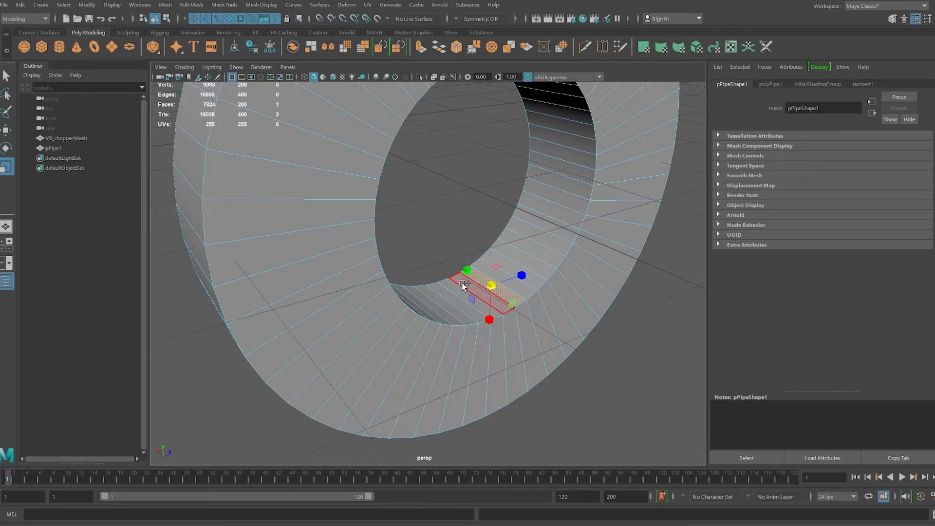
pyautogui.doubleClick(462, 283)
pyautogui.scroll(-5, 480, 284)
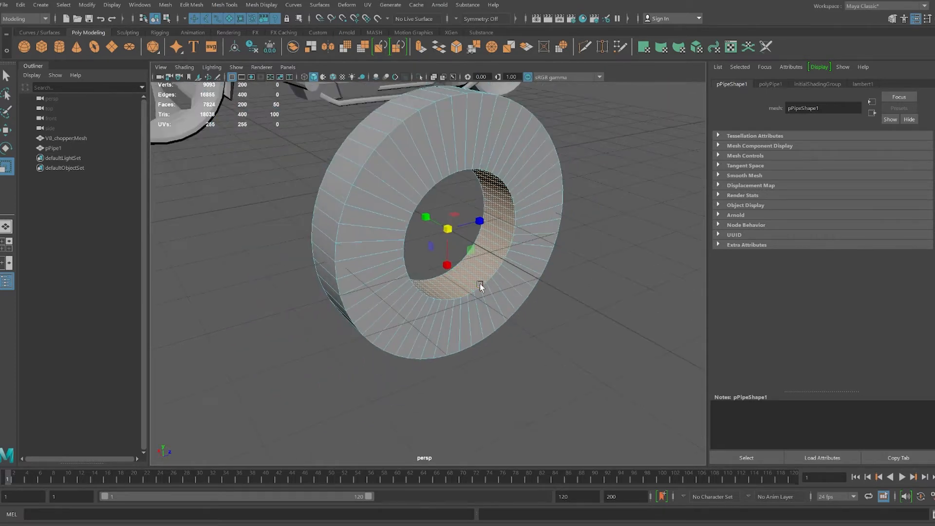
pyautogui.scroll(2, 460, 285)
pyautogui.keyDown('alt'); pyautogui.moveTo(461, 285); pyautogui.dragTo(468, 284); pyautogui.keyUp('alt')
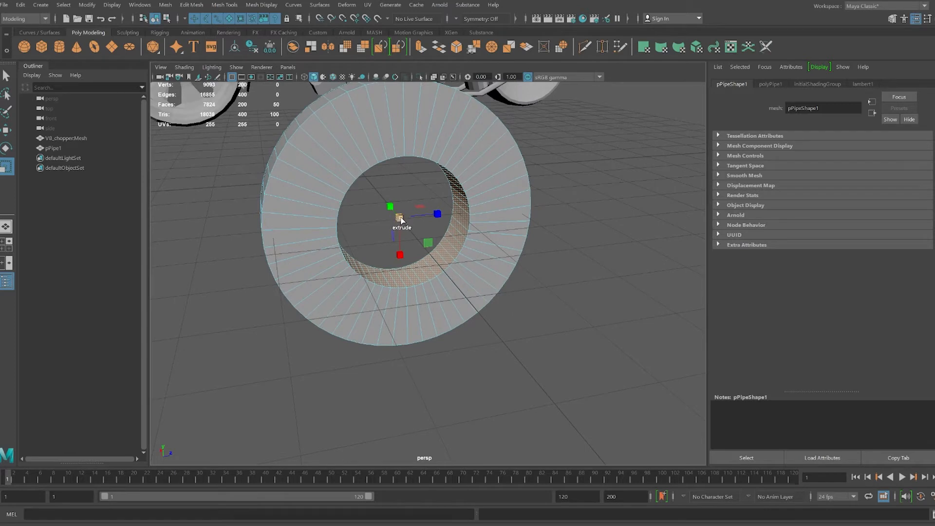
# Step: Extrude the faces lining the hole inward towards the wheel's centre and narrow the new ring across the wheel's width
pyautogui.keyDown('shift'); pyautogui.moveTo(401, 217); pyautogui.dragTo(396, 219); pyautogui.keyUp('shift')
pyautogui.keyDown('shift'); pyautogui.moveTo(391, 224); pyautogui.dragTo(382, 229); pyautogui.keyUp('shift')
pyautogui.keyDown('alt'); pyautogui.moveTo(495, 289); pyautogui.dragTo(523, 307); pyautogui.keyUp('alt')
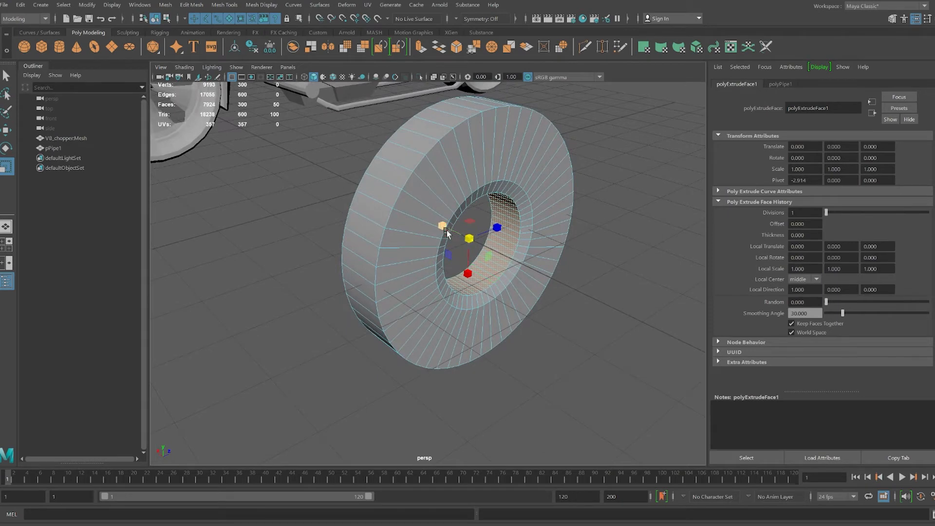
pyautogui.moveTo(447, 234)
pyautogui.mouseDown()
pyautogui.moveTo(476, 245)
pyautogui.moveTo(517, 215)
pyautogui.moveTo(507, 250)
pyautogui.moveTo(422, 237)
pyautogui.moveTo(431, 237)
pyautogui.mouseUp()
pyautogui.scroll(5, 426, 238)
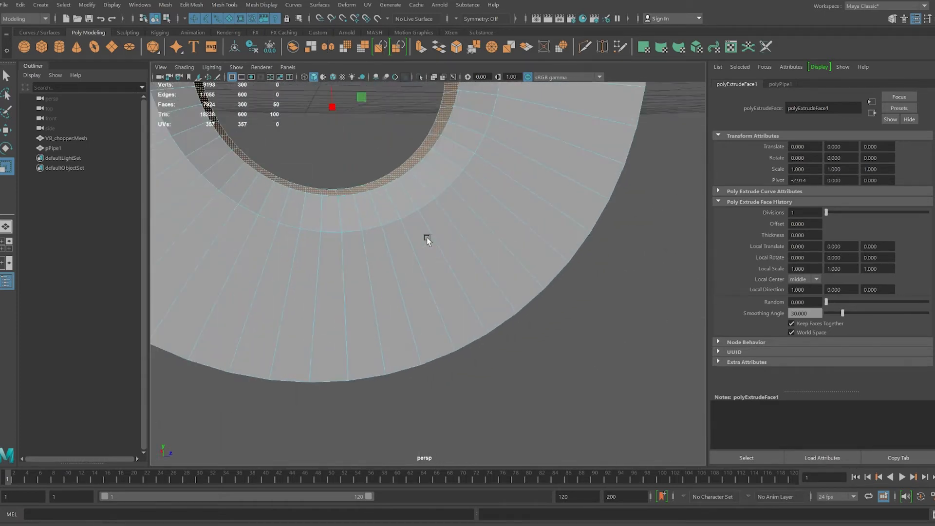
# Step: Extrude the faces lining the narrowed hole a second time to add another inner ring
pyautogui.keyDown('alt'); pyautogui.moveTo(427, 239); pyautogui.dragTo(501, 347, button='middle'); pyautogui.keyUp('alt')
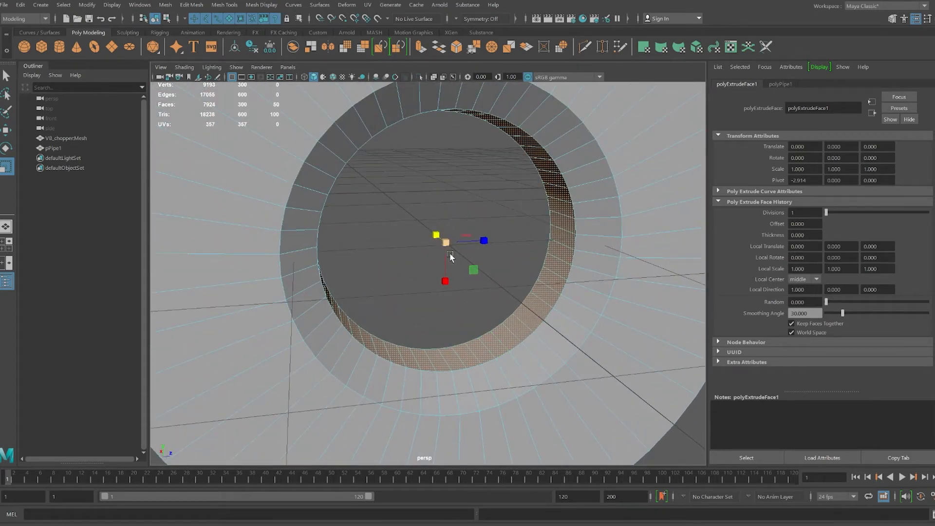
pyautogui.keyDown('alt'); pyautogui.moveTo(453, 256); pyautogui.dragTo(425, 220); pyautogui.keyUp('alt')
pyautogui.hotkey('ctrl', 'e')
pyautogui.scroll(-5, 428, 263)
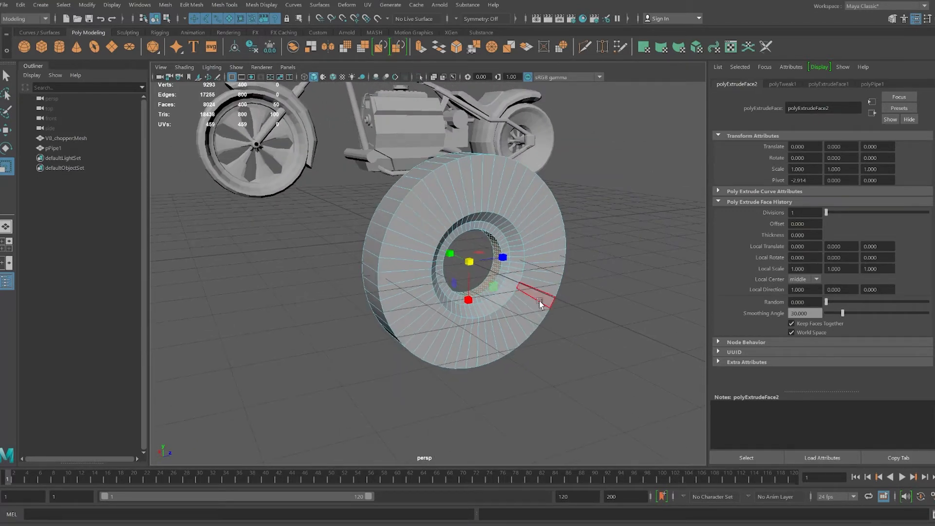
pyautogui.click(420, 223)
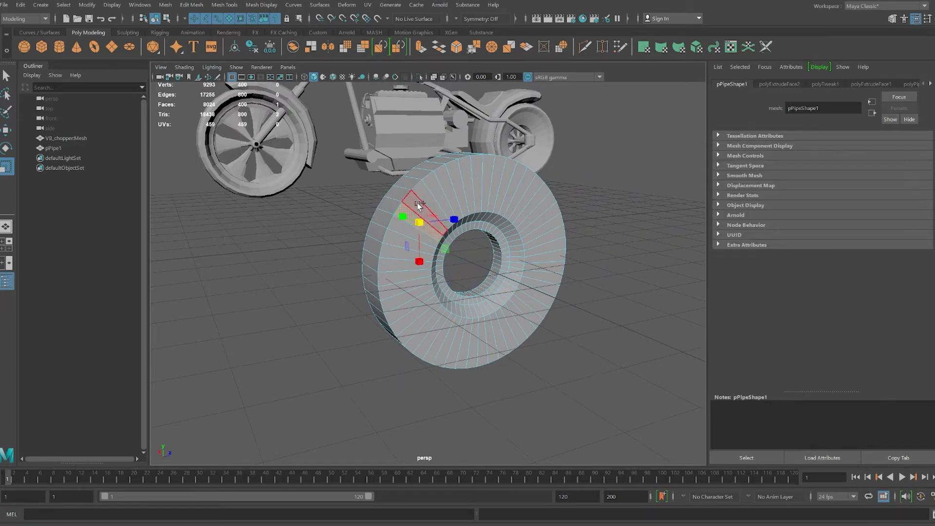
pyautogui.keyDown('shift'); pyautogui.doubleClick(416, 203); pyautogui.keyUp('shift')
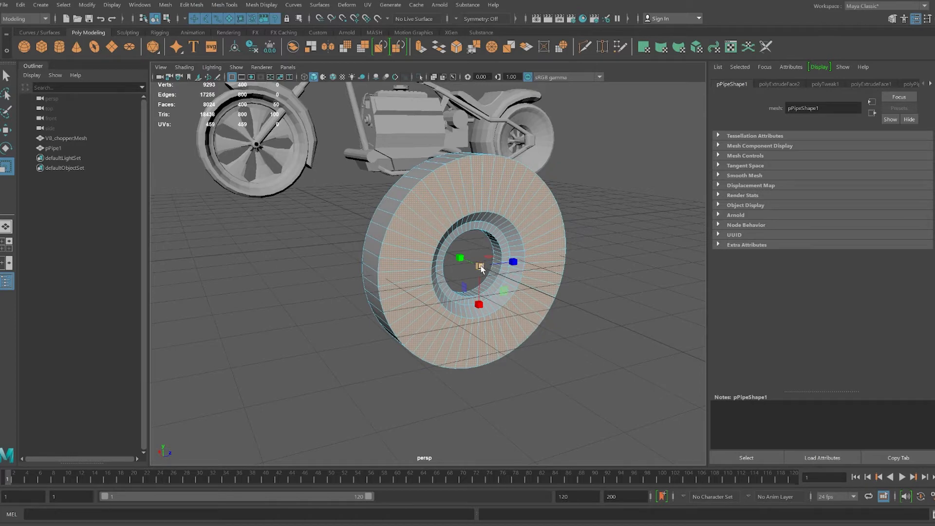
pyautogui.keyDown('alt'); pyautogui.moveTo(481, 269); pyautogui.dragTo(572, 300); pyautogui.keyUp('alt')
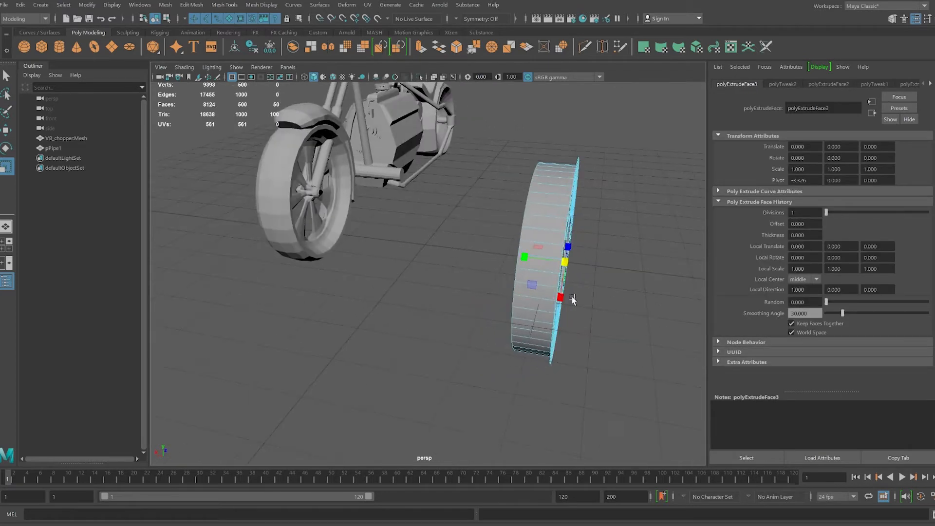
pyautogui.click(5, 131)
pyautogui.moveTo(523, 261)
pyautogui.mouseDown()
pyautogui.moveTo(532, 257)
pyautogui.moveTo(529, 265)
pyautogui.moveTo(494, 260)
pyautogui.moveTo(524, 261)
pyautogui.moveTo(507, 254)
pyautogui.mouseUp()
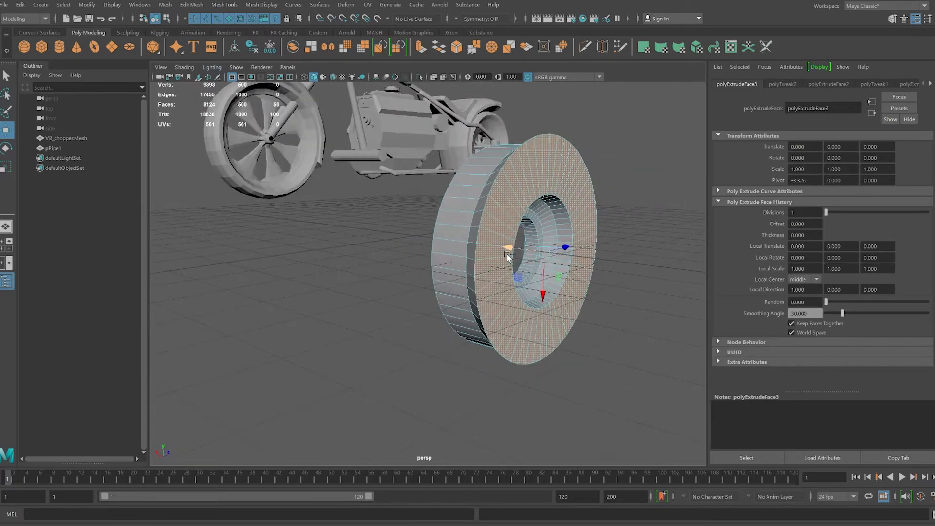
pyautogui.hotkey('ctrl', 'z')
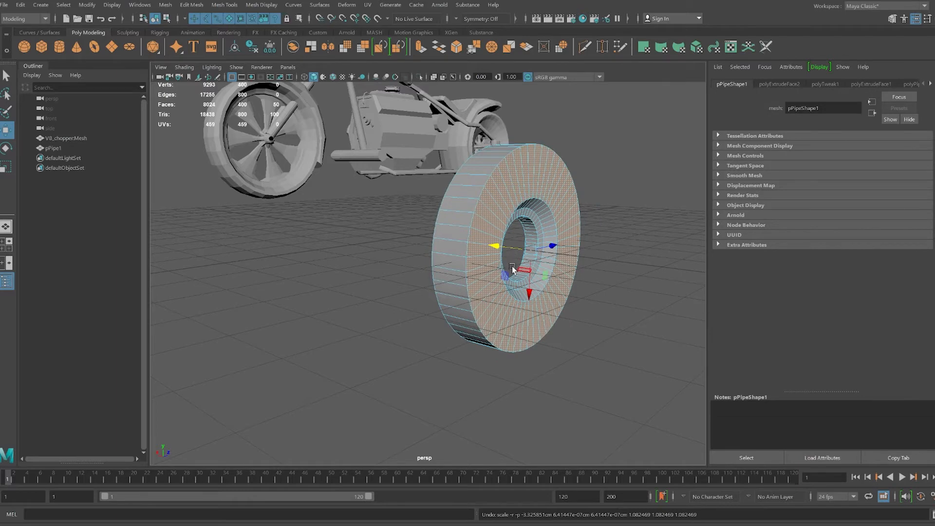
# Step: Return to object selection mode, show the Modeling Toolkit and set symmetry to Object X
pyautogui.keyDown('alt'); pyautogui.moveTo(512, 270); pyautogui.dragTo(542, 273); pyautogui.keyUp('alt')
pyautogui.press('F8')
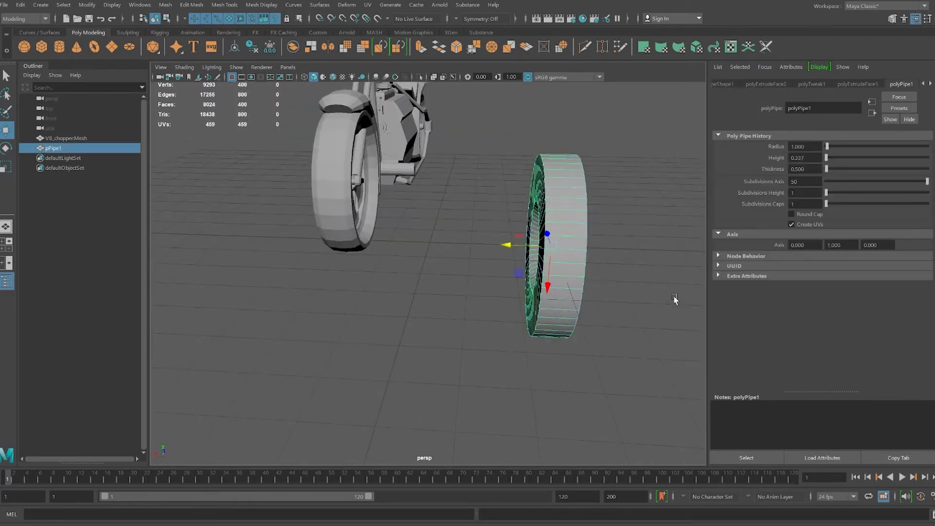
pyautogui.click(892, 18)
pyautogui.keyDown('alt'); pyautogui.moveTo(641, 272); pyautogui.dragTo(543, 283); pyautogui.keyUp('alt')
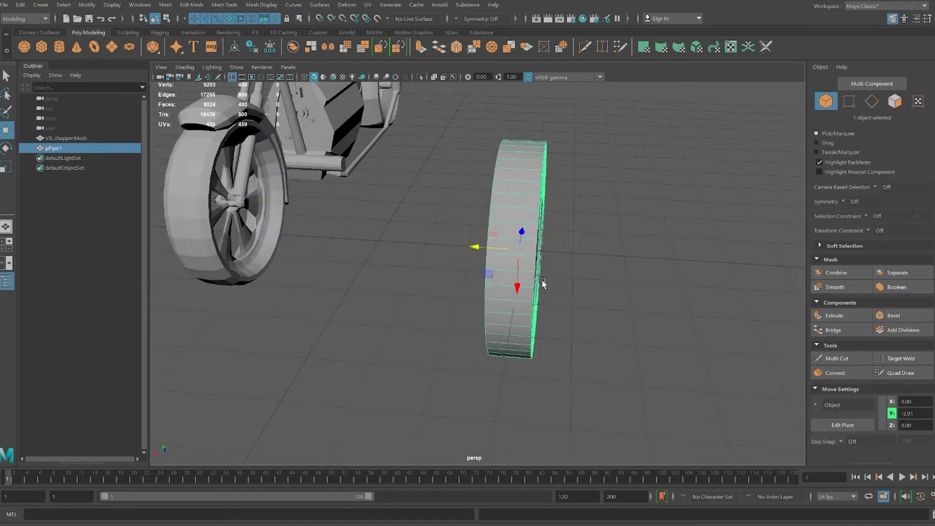
pyautogui.click(842, 201)
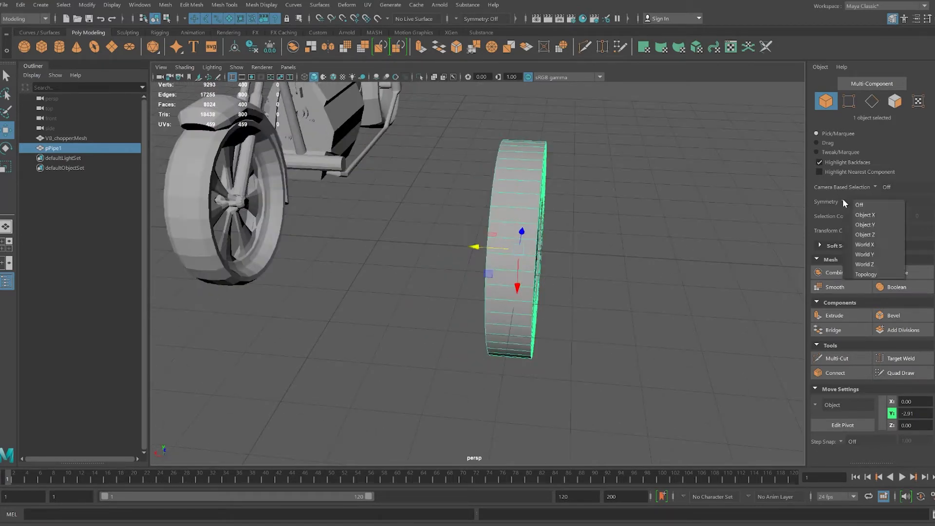
pyautogui.click(872, 216)
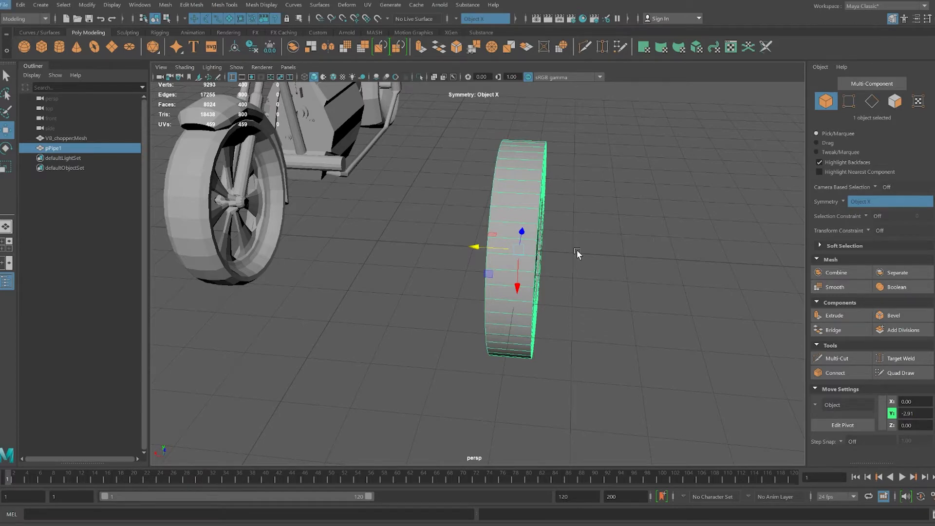
# Step: Test the Object X symmetry by selecting single faces at different places on the wheel's flat side
pyautogui.keyDown('alt'); pyautogui.moveTo(577, 253); pyautogui.dragTo(457, 215); pyautogui.keyUp('alt')
pyautogui.moveTo(460, 215); pyautogui.dragTo(462, 238, button='right')
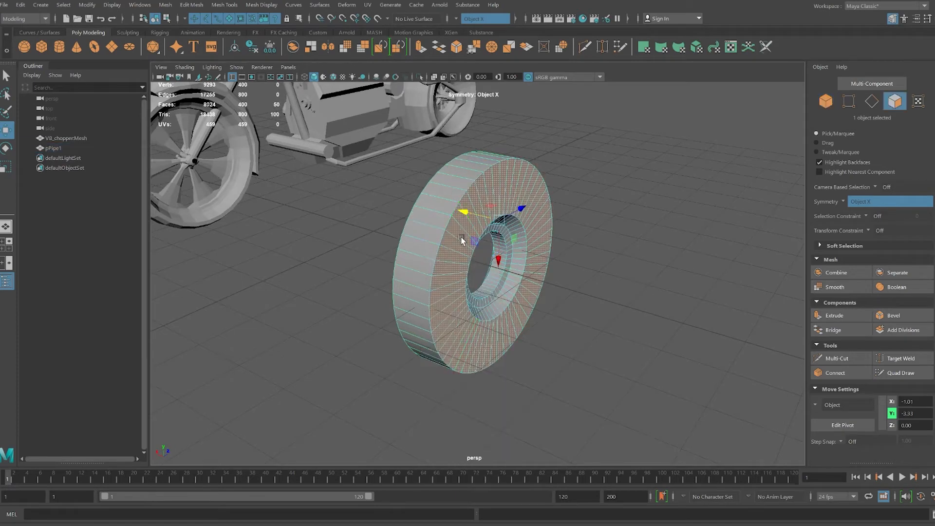
pyautogui.click(465, 227)
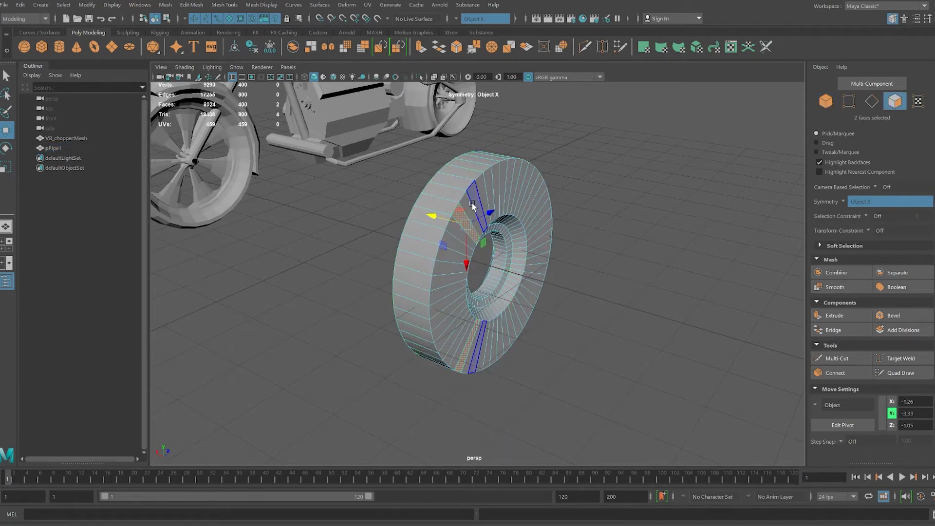
pyautogui.click(544, 236)
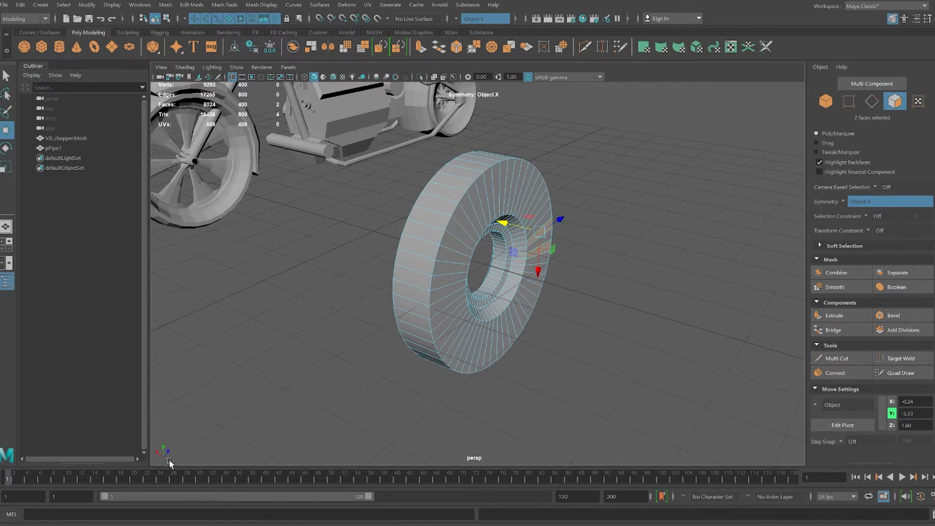
pyautogui.keyDown('alt'); pyautogui.moveTo(201, 454); pyautogui.dragTo(250, 429); pyautogui.keyUp('alt')
# Step: Change the symmetry axis to Object Y so that edits mirror between the wheel's two flat sides
pyautogui.click(859, 201)
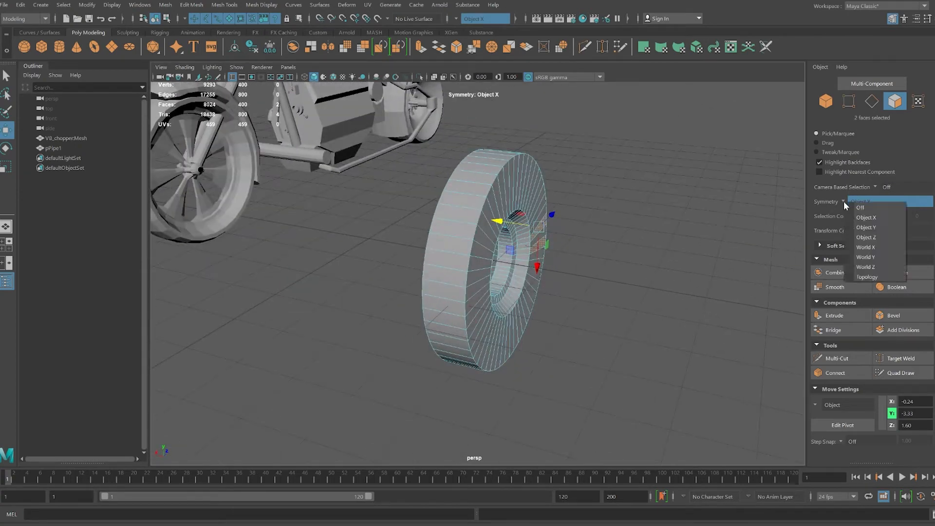
pyautogui.click(864, 227)
pyautogui.keyDown('alt'); pyautogui.moveTo(661, 234); pyautogui.dragTo(220, 397); pyautogui.keyUp('alt')
pyautogui.keyDown('alt'); pyautogui.moveTo(188, 440); pyautogui.dragTo(526, 146); pyautogui.keyUp('alt')
pyautogui.keyDown('alt'); pyautogui.moveTo(388, 114); pyautogui.dragTo(402, 198); pyautogui.keyUp('alt')
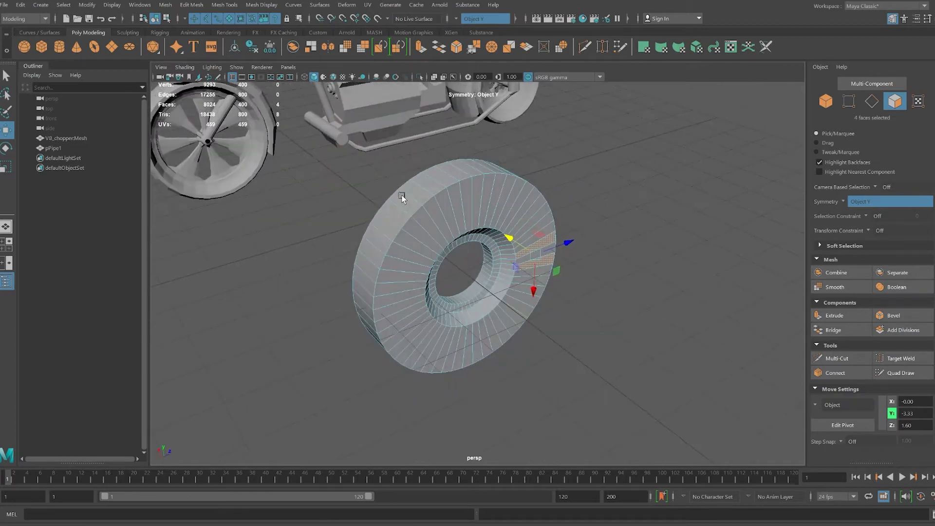
# Step: Select the complete loop of flat side faces, mirrored on both sides of the wheel
pyautogui.scroll(3, 534, 231)
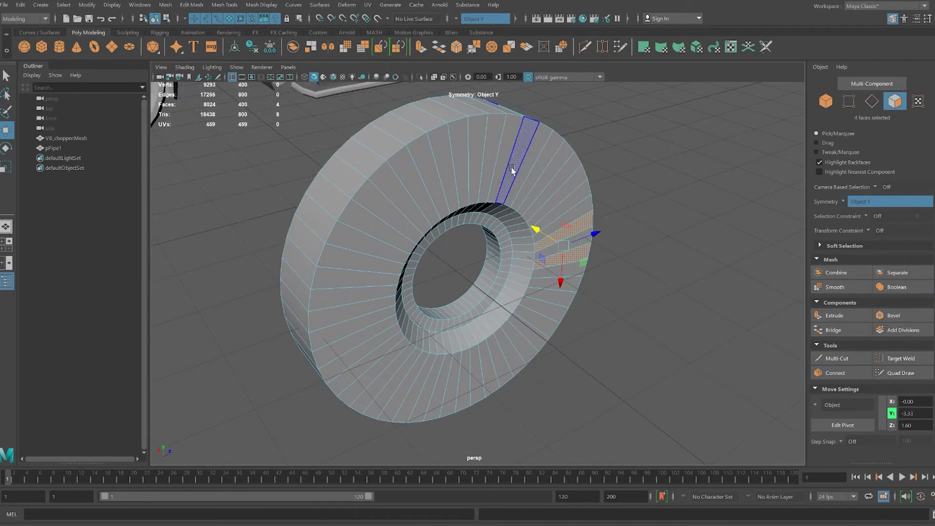
pyautogui.click(520, 176)
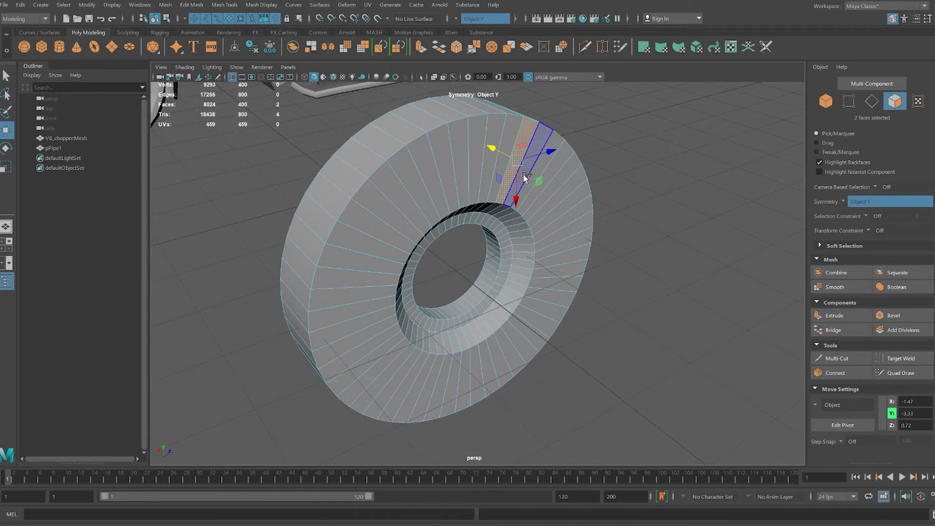
pyautogui.doubleClick(524, 177)
# Step: Extrude both flat side face loops slightly outward along Y and scale them up to flare the rim edges
pyautogui.keyDown('alt'); pyautogui.moveTo(565, 239); pyautogui.dragTo(614, 244); pyautogui.keyUp('alt')
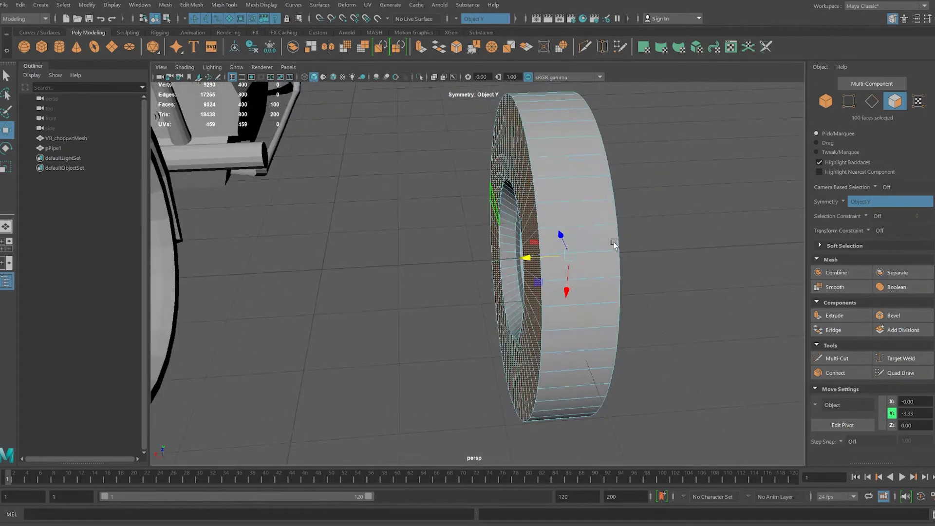
pyautogui.keyDown('shift'); pyautogui.moveTo(590, 246); pyautogui.dragTo(532, 263, button='right'); pyautogui.keyUp('shift')
pyautogui.moveTo(529, 258); pyautogui.dragTo(536, 263)
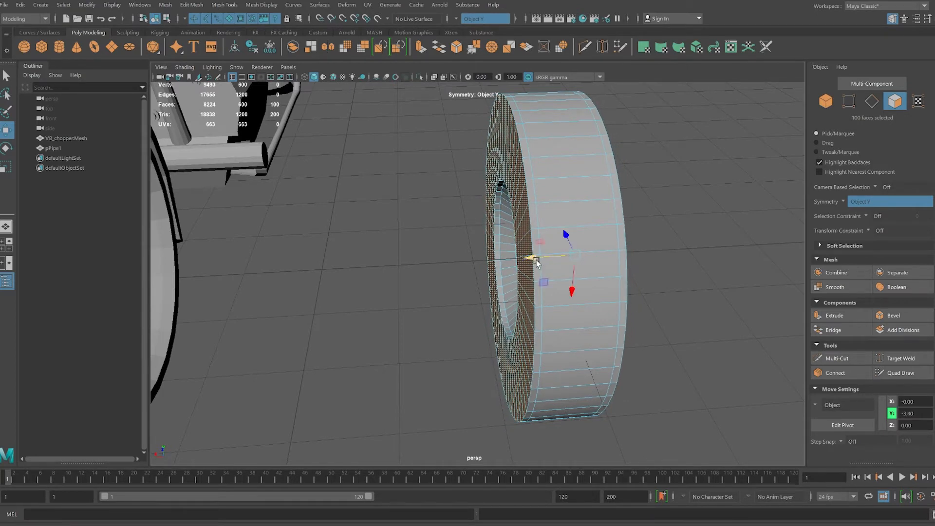
pyautogui.click(3, 168)
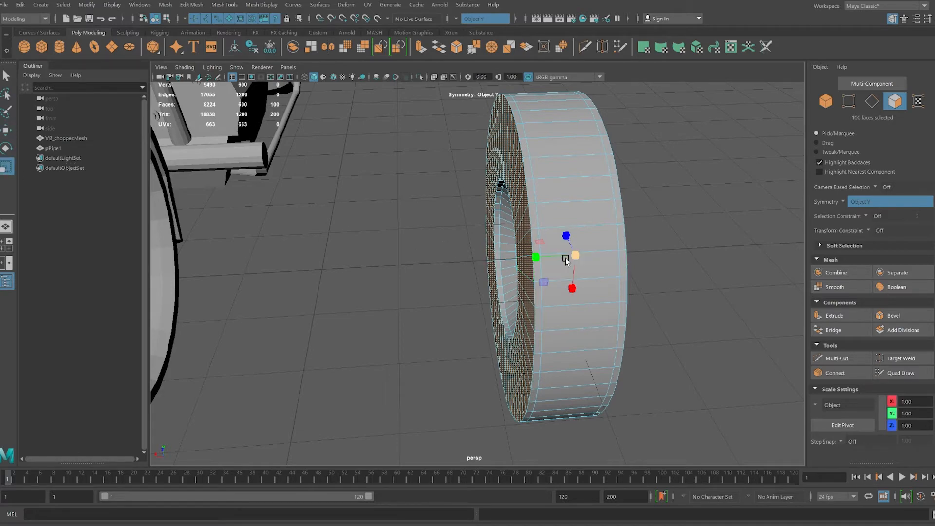
pyautogui.moveTo(578, 255); pyautogui.dragTo(563, 278)
pyautogui.scroll(-3, 533, 253)
pyautogui.scroll(3, 520, 255)
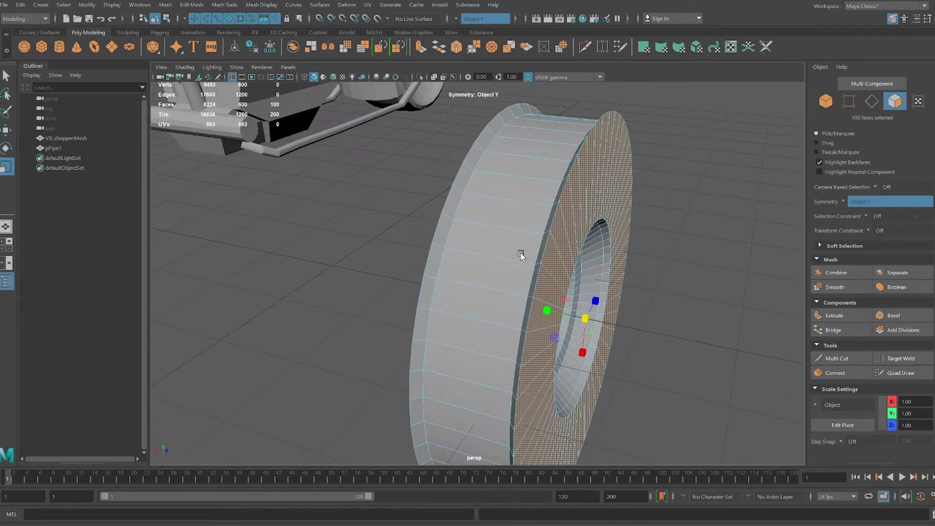
# Step: Select the outermost edge loops of the flared rim and move them outward along Y to widen the wheel
pyautogui.keyDown('alt'); pyautogui.moveTo(538, 361); pyautogui.dragTo(531, 347); pyautogui.keyUp('alt')
pyautogui.rightClick(442, 276)
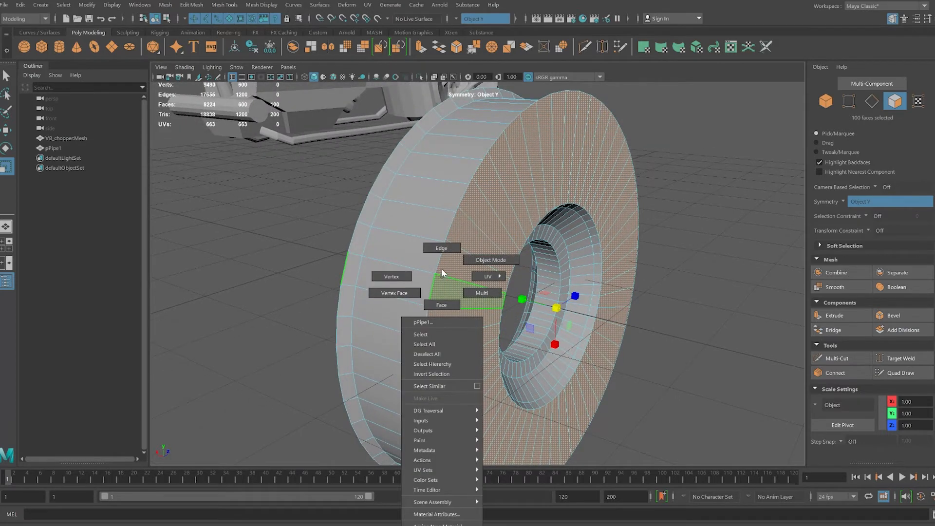
pyautogui.click(440, 249)
pyautogui.click(440, 252)
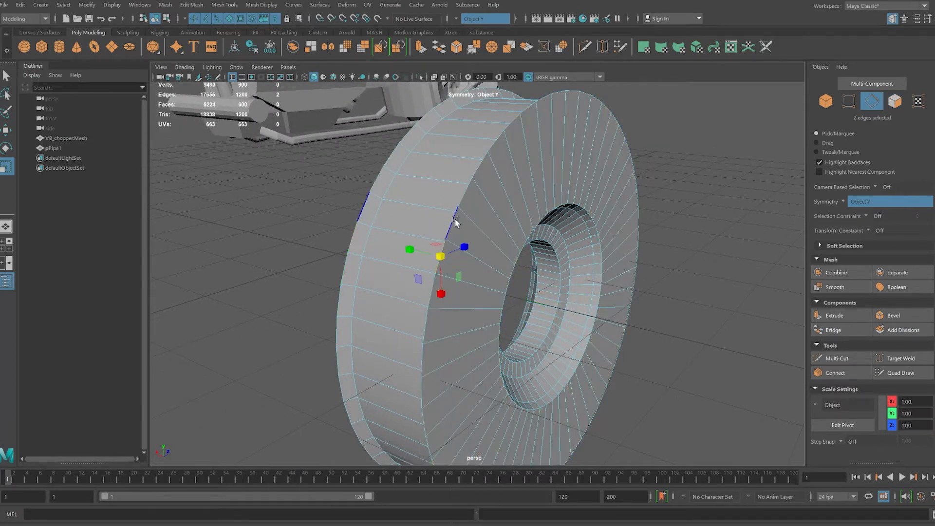
pyautogui.doubleClick(452, 218)
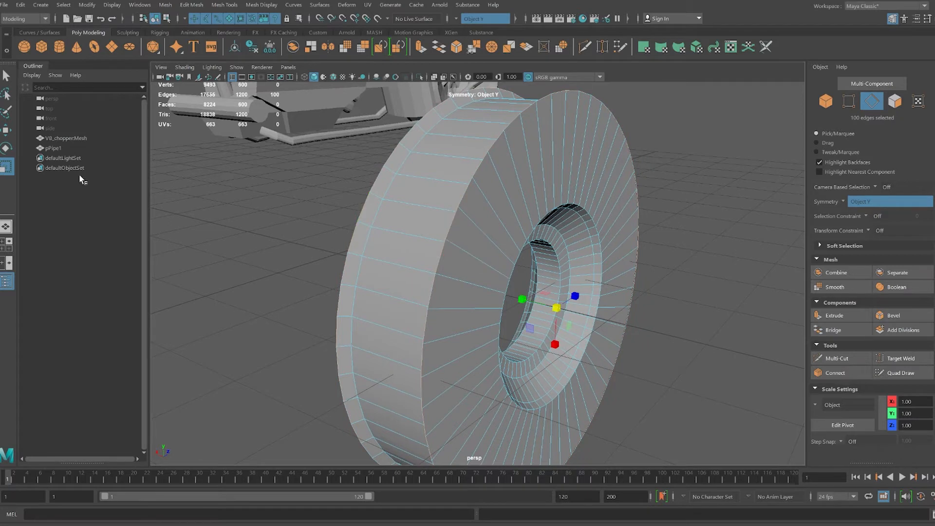
pyautogui.click(5, 130)
pyautogui.moveTo(517, 299); pyautogui.dragTo(489, 307)
# Step: Return the wheel to object mode and inspect its rim shape against the motorcycle's wheels
pyautogui.scroll(-6, 528, 305)
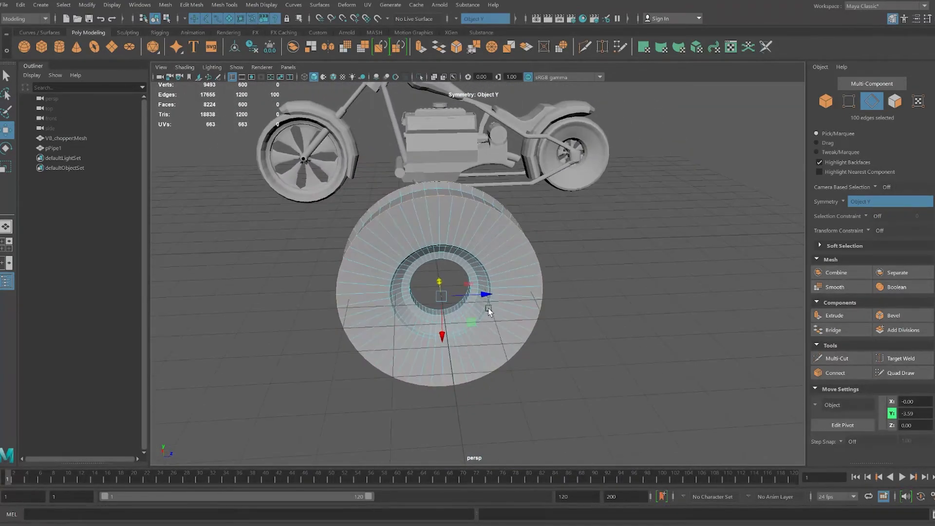
pyautogui.moveTo(500, 308); pyautogui.dragTo(543, 262, button='right')
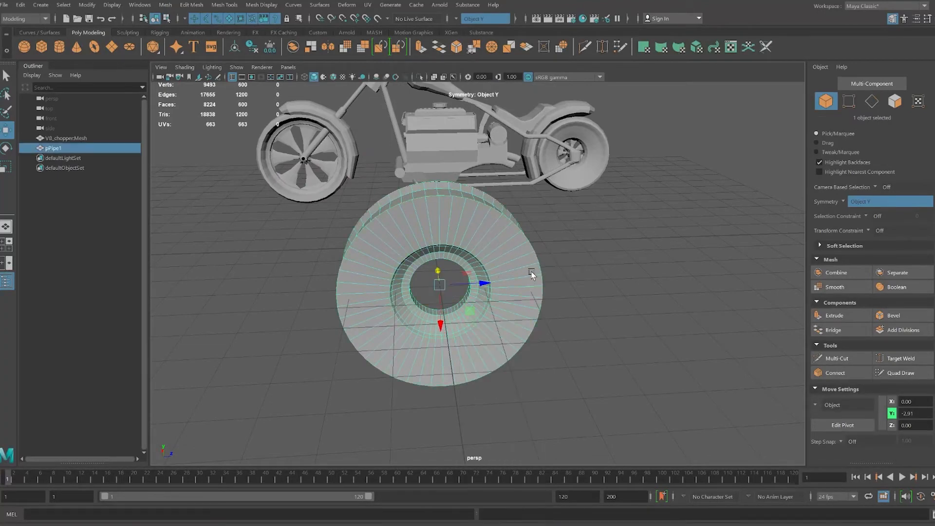
pyautogui.moveTo(511, 290)
pyautogui.keyDown('alt'); pyautogui.mouseDown()
pyautogui.moveTo(560, 302)
pyautogui.moveTo(604, 297)
pyautogui.moveTo(525, 293)
pyautogui.mouseUp(); pyautogui.keyUp('alt')
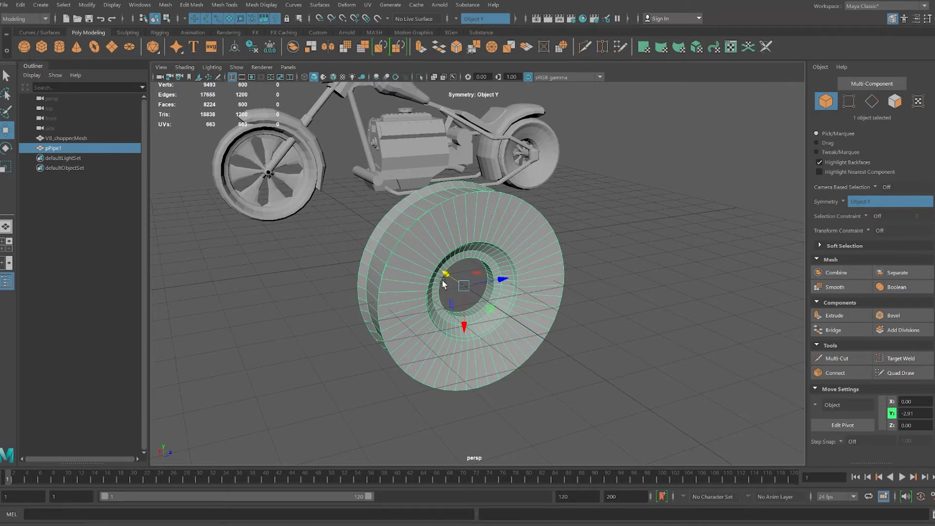
pyautogui.keyDown('alt'); pyautogui.moveTo(446, 291); pyautogui.dragTo(482, 275); pyautogui.keyUp('alt')
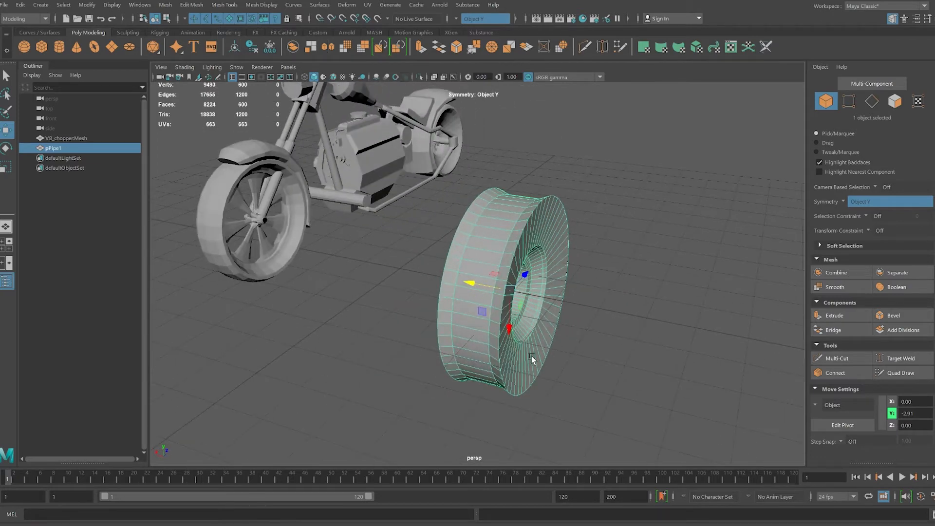
pyautogui.keyDown('alt'); pyautogui.moveTo(541, 350); pyautogui.dragTo(456, 302); pyautogui.keyUp('alt')
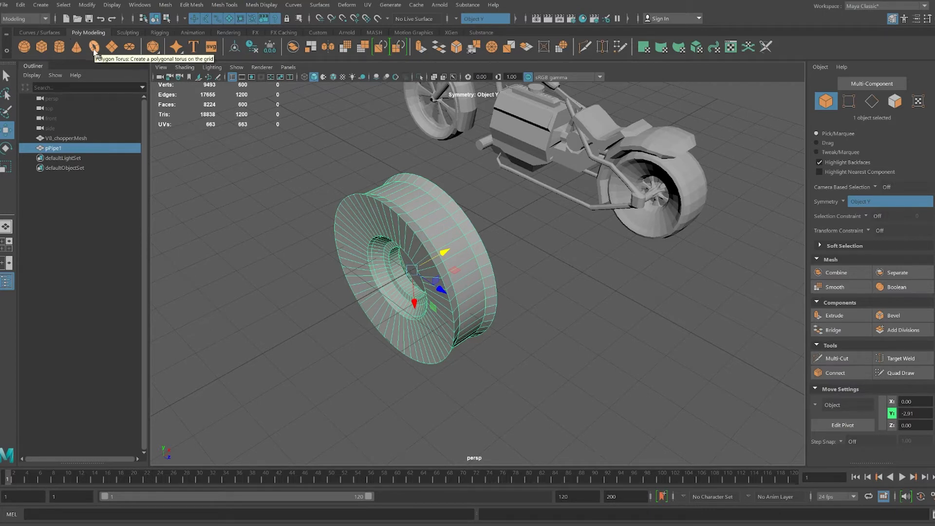
# Step: Create a second polygon pipe primitive
pyautogui.click(43, 8)
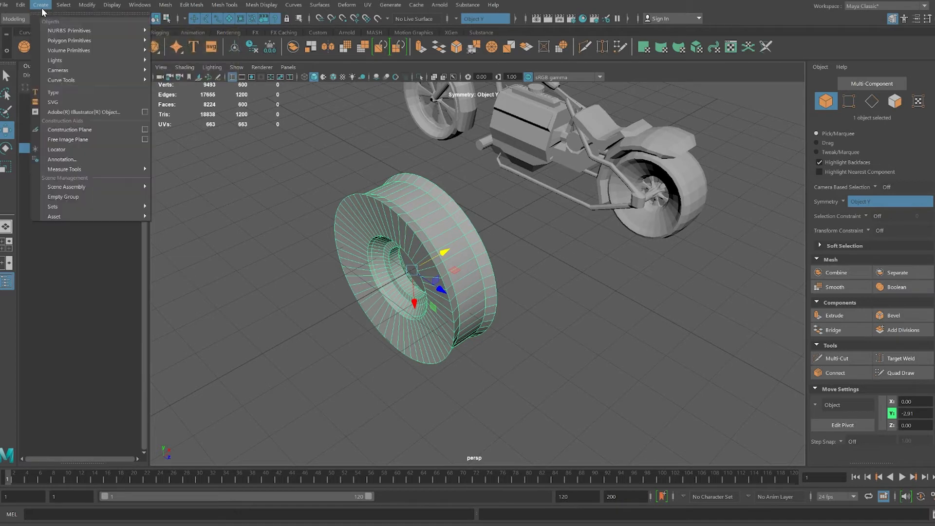
pyautogui.moveTo(69, 40)
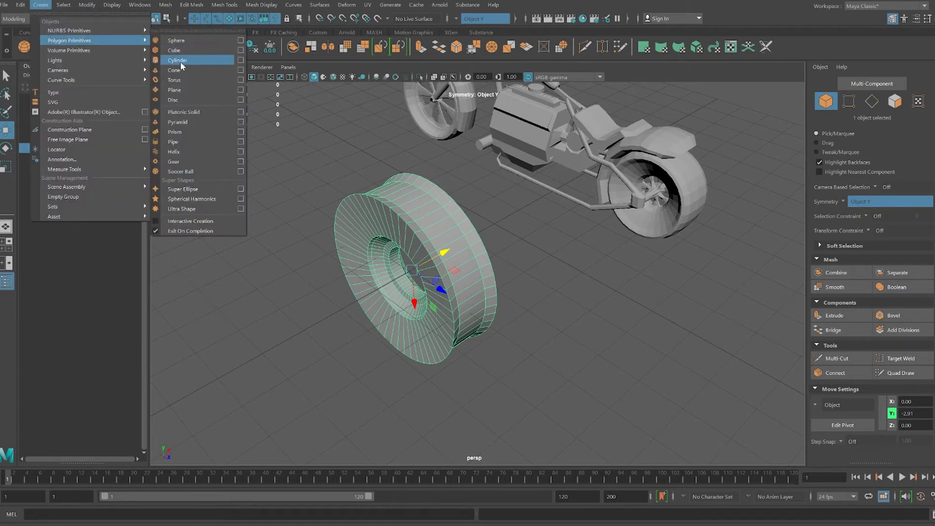
pyautogui.click(181, 142)
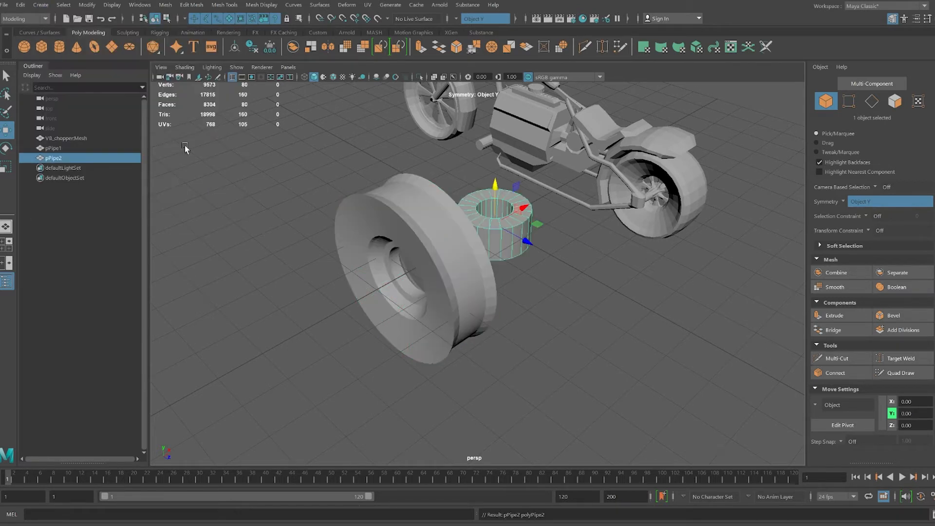
# Step: Move the second pipe along X so it stands clear in front of the wheel
pyautogui.moveTo(513, 204); pyautogui.dragTo(316, 285)
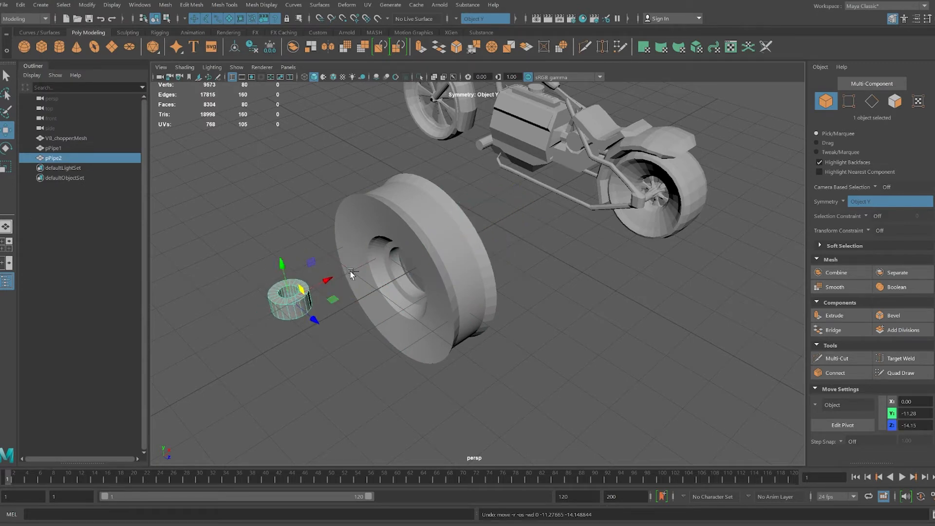
pyautogui.hotkey('ctrl', 'z')
pyautogui.moveTo(529, 206); pyautogui.dragTo(366, 297)
# Step: Rotate the second pipe -90 degrees about Z to match the wheel's orientation and check its rotation values
pyautogui.click(6, 147)
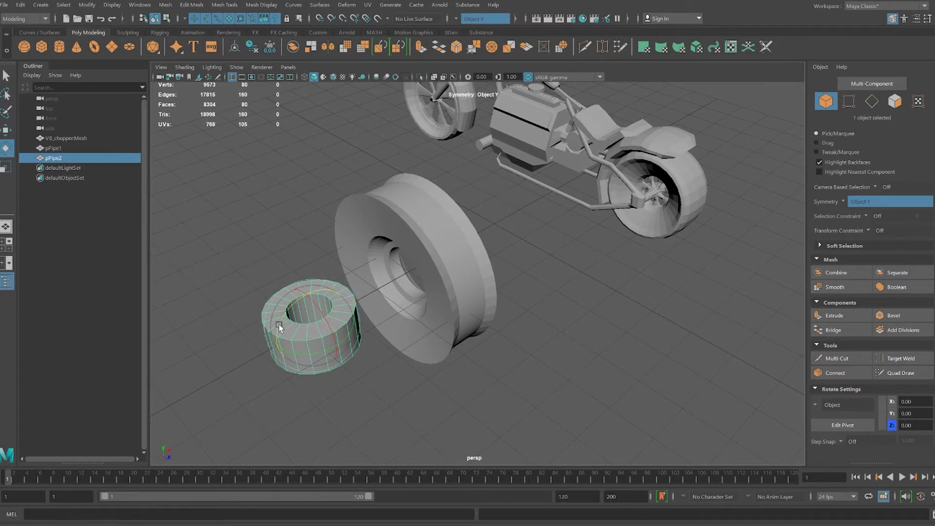
pyautogui.press('j')
pyautogui.moveTo(291, 312); pyautogui.dragTo(324, 296)
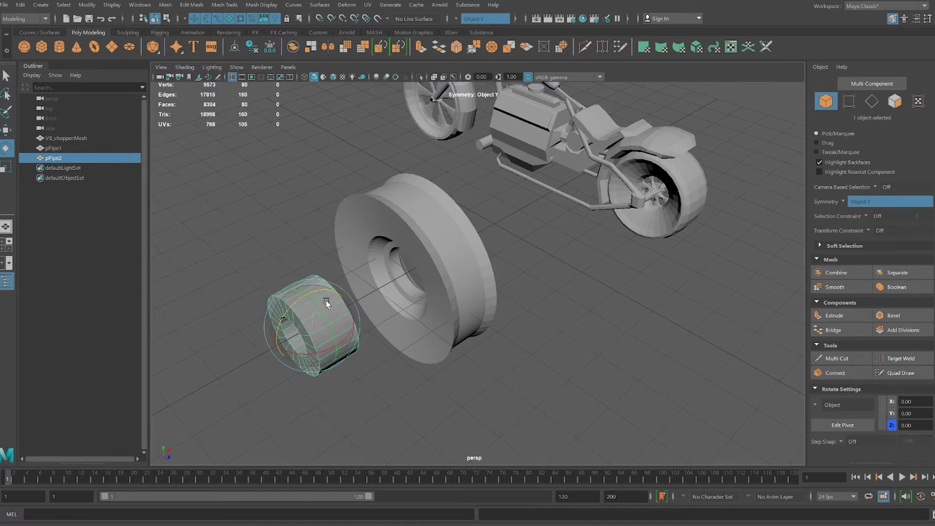
pyautogui.hotkey('ctrl', 'a')
pyautogui.hotkey('ctrl', 'a')
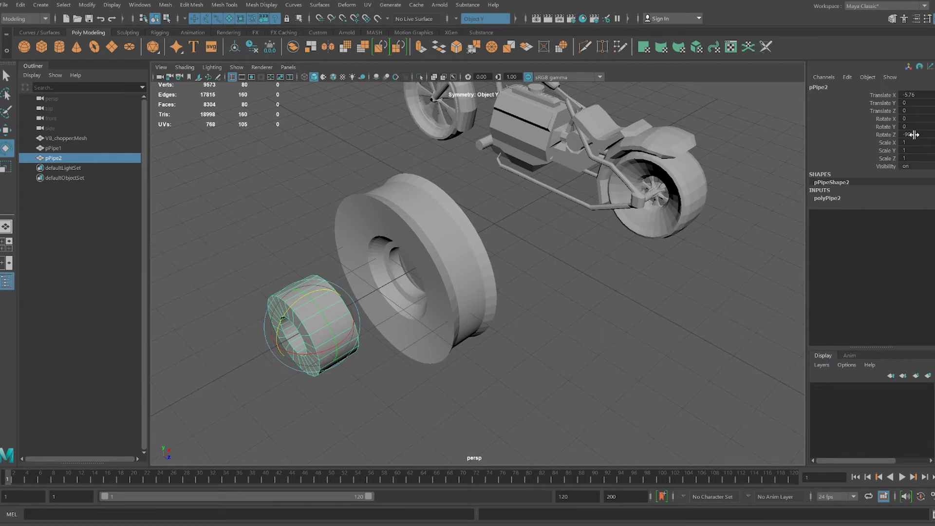
# Step: Set the second pipe's axis subdivisions to 50
pyautogui.keyDown('alt'); pyautogui.moveTo(515, 262); pyautogui.dragTo(572, 248); pyautogui.keyUp('alt')
pyautogui.hotkey('ctrl', 'a')
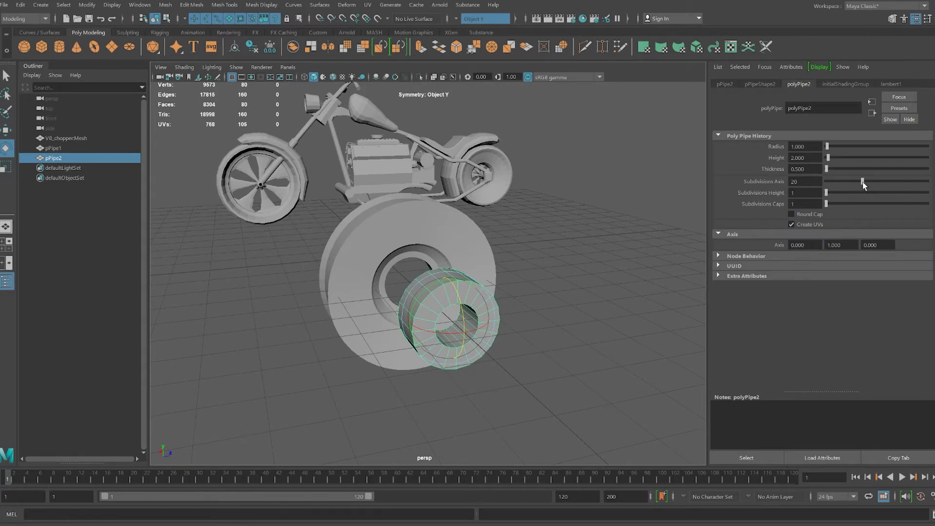
pyautogui.moveTo(864, 185); pyautogui.dragTo(931, 191)
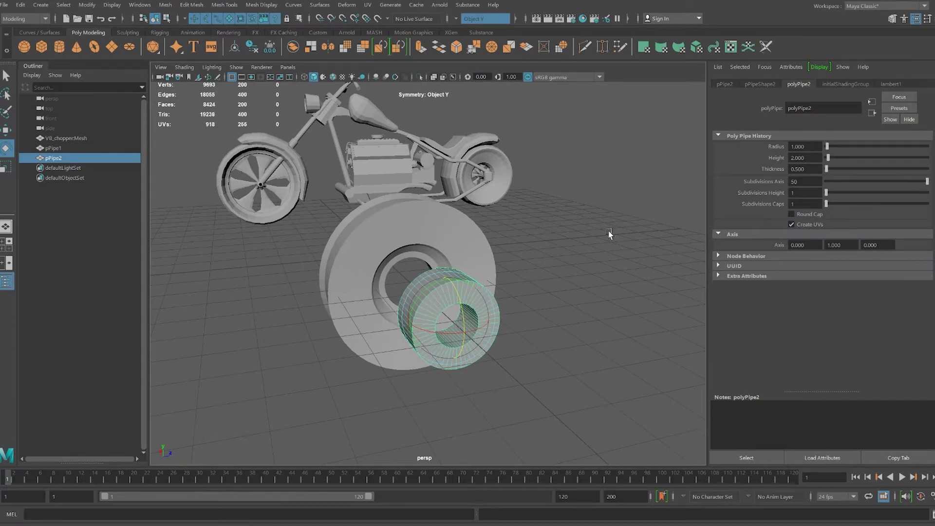
pyautogui.keyDown('alt'); pyautogui.moveTo(510, 253); pyautogui.dragTo(503, 225); pyautogui.keyUp('alt')
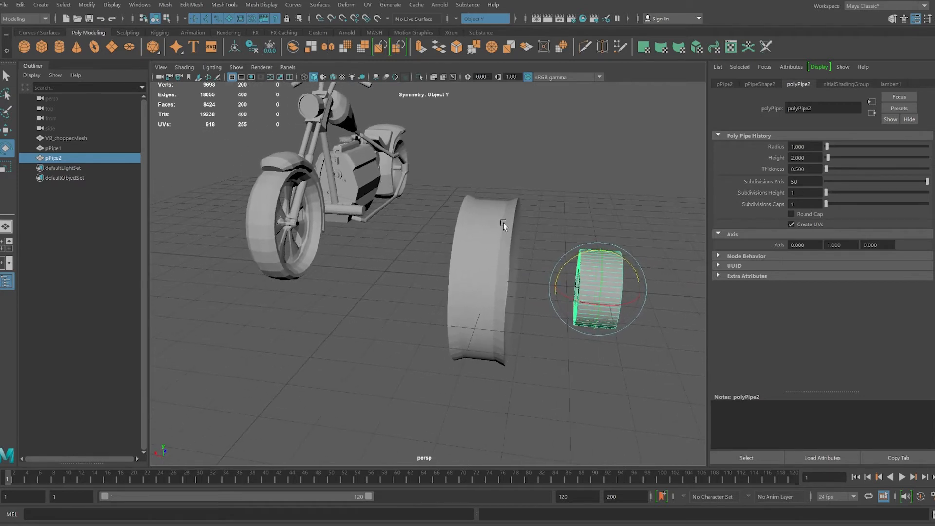
# Step: Create a polygon torus primitive and delete it again
pyautogui.click(93, 49)
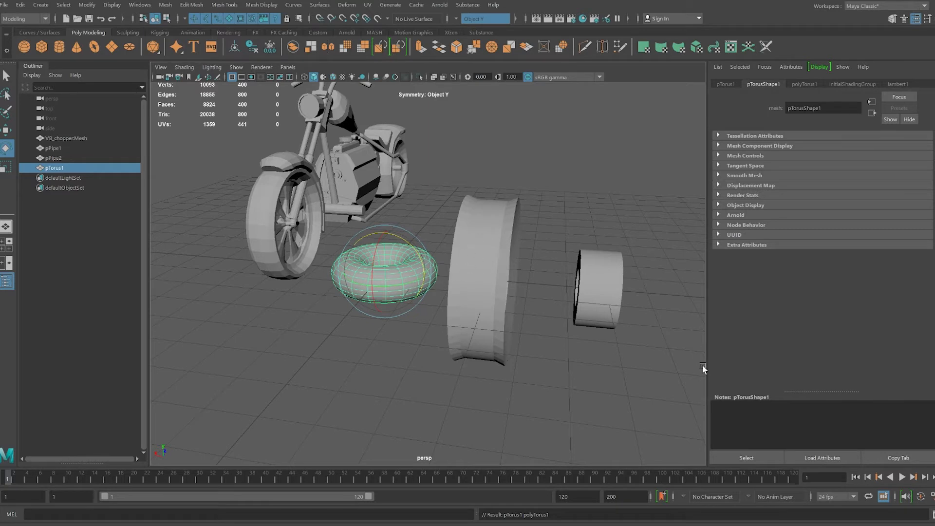
pyautogui.press('Delete')
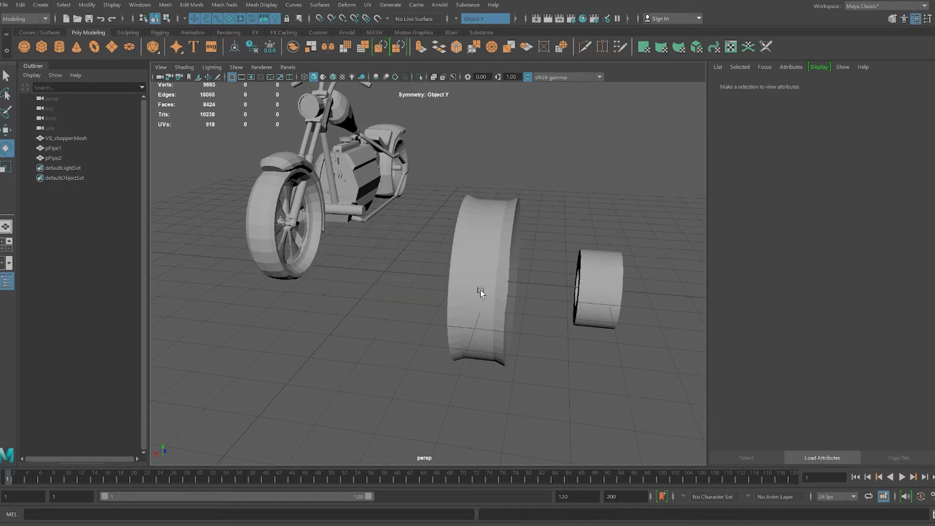
# Step: Move the second pipe along its axis onto the wheel, scale it up around the rim and check its smooth preview
pyautogui.click(6, 130)
pyautogui.click(590, 294)
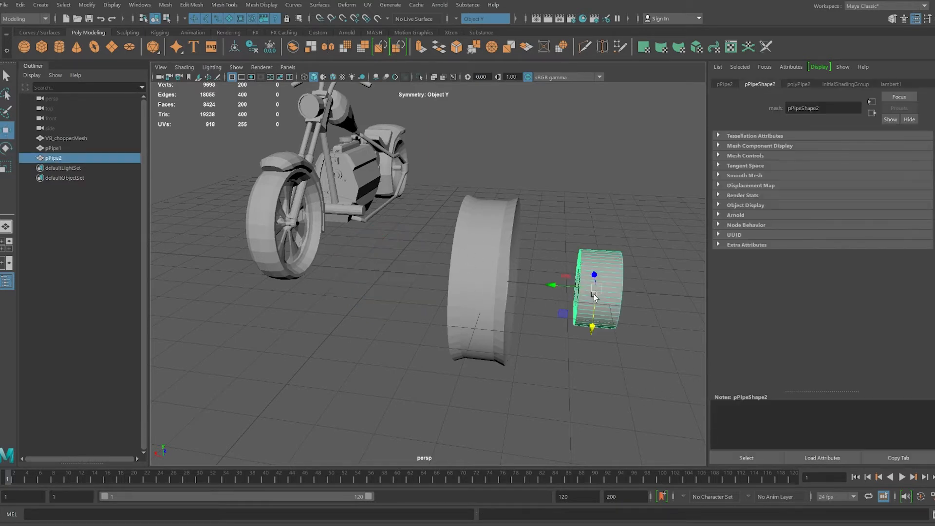
pyautogui.moveTo(555, 289)
pyautogui.mouseDown()
pyautogui.moveTo(441, 280)
pyautogui.moveTo(514, 270)
pyautogui.moveTo(562, 245)
pyautogui.moveTo(493, 273)
pyautogui.moveTo(565, 278)
pyautogui.mouseUp()
pyautogui.click(9, 170)
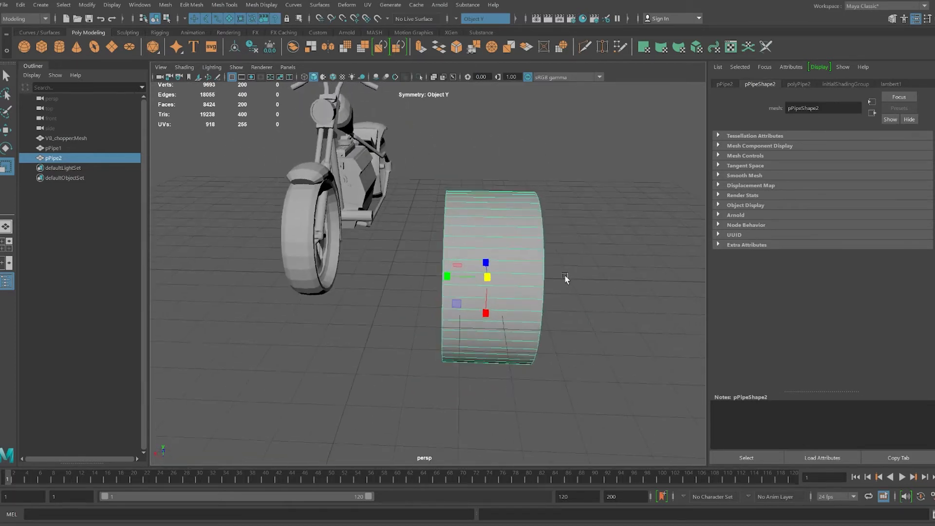
pyautogui.press('3')
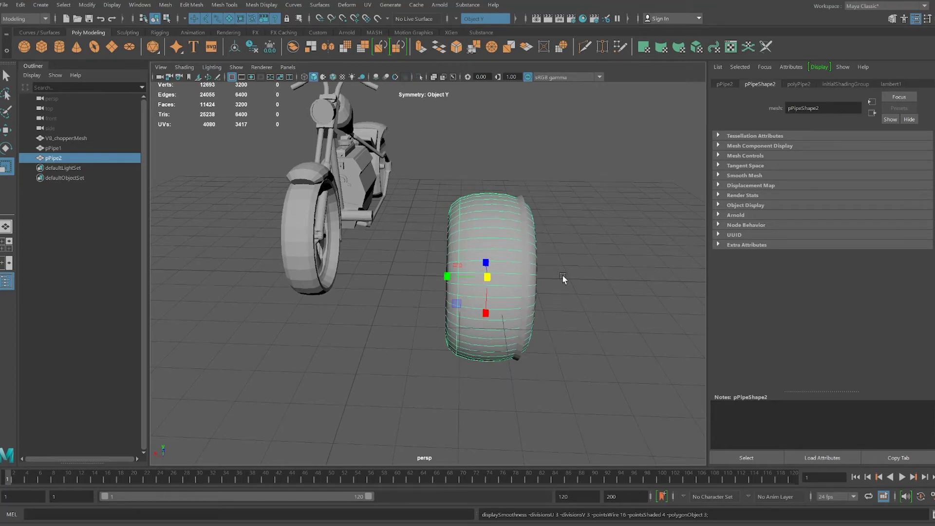
pyautogui.press('1')
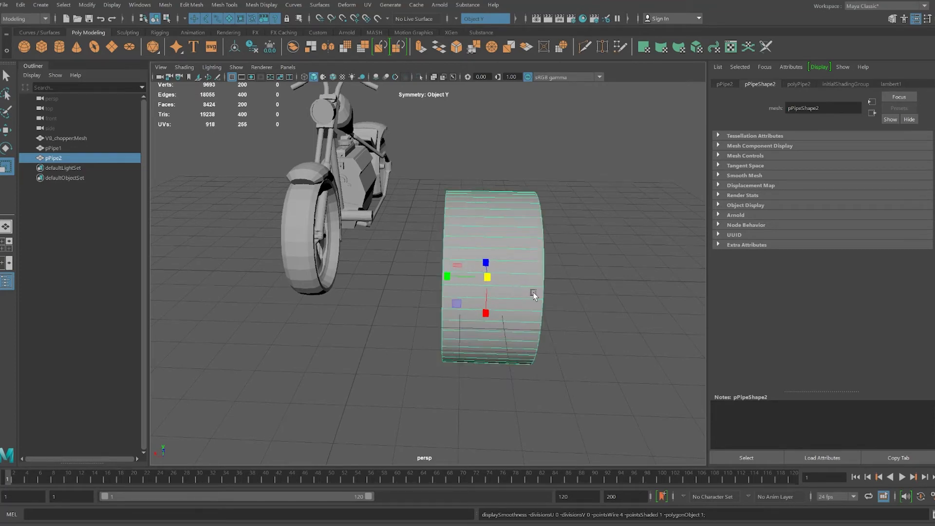
# Step: Reduce the second pipe's thickness to 0.337 and display it with smooth preview
pyautogui.keyDown('alt'); pyautogui.moveTo(533, 292); pyautogui.dragTo(383, 271); pyautogui.keyUp('alt')
pyautogui.click(7, 130)
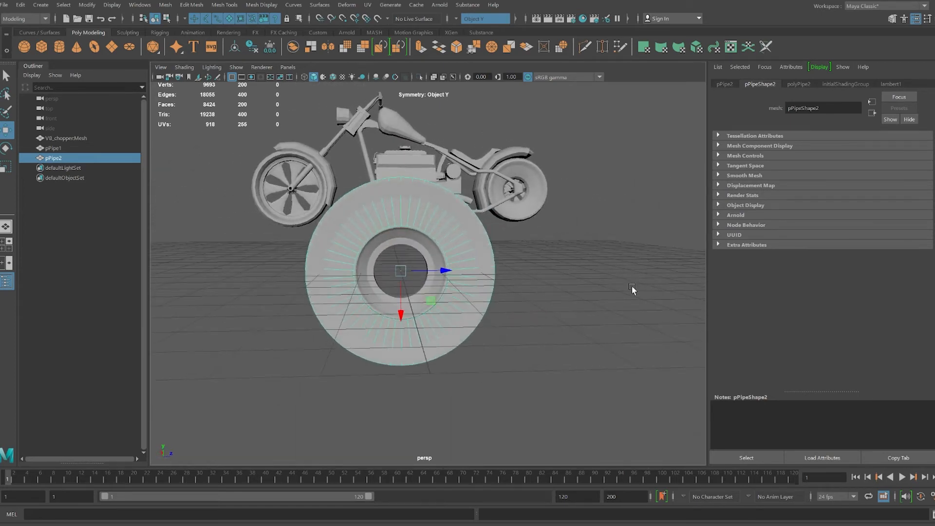
pyautogui.click(799, 83)
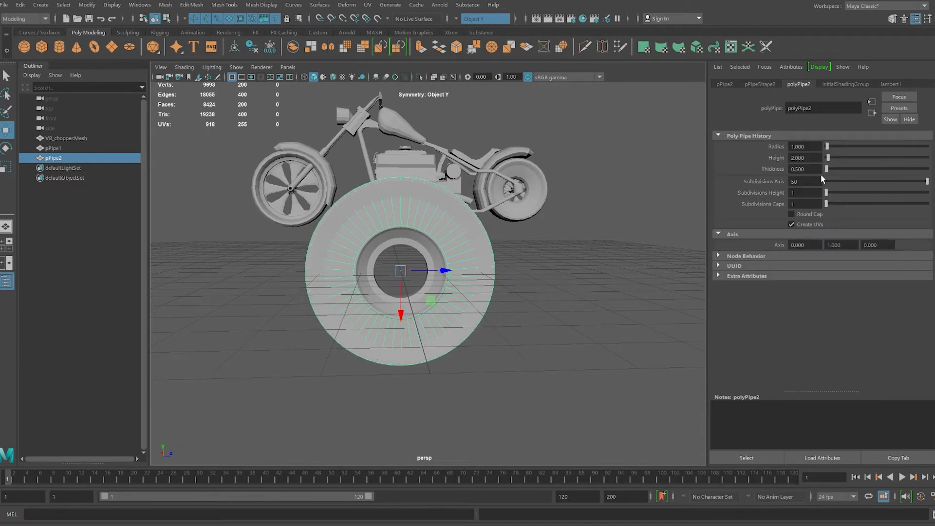
pyautogui.moveTo(828, 169); pyautogui.dragTo(826, 172)
pyautogui.keyDown('alt'); pyautogui.moveTo(568, 251); pyautogui.dragTo(615, 269); pyautogui.keyUp('alt')
pyautogui.press('3')
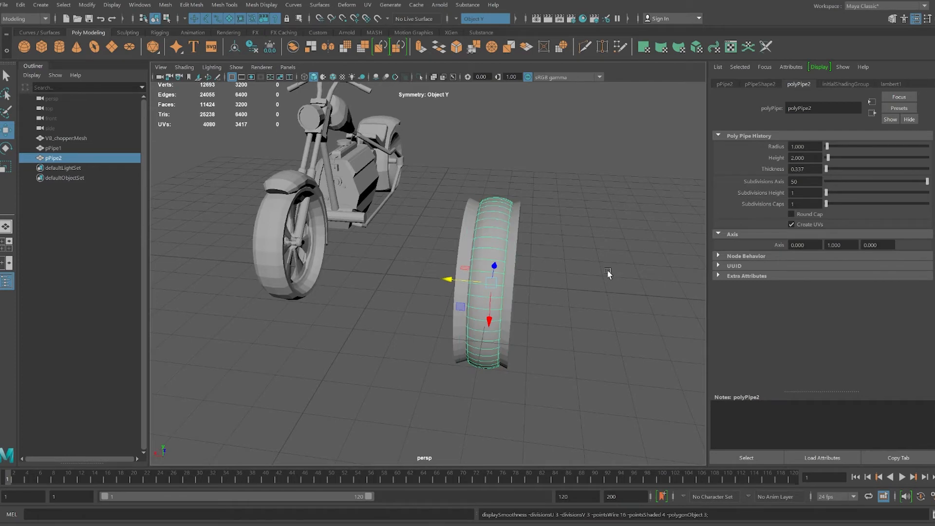
# Step: Scale the smoothed pipe wider along Y so it wraps the rim like a tire
pyautogui.keyDown('alt'); pyautogui.moveTo(583, 286); pyautogui.dragTo(524, 259); pyautogui.keyUp('alt')
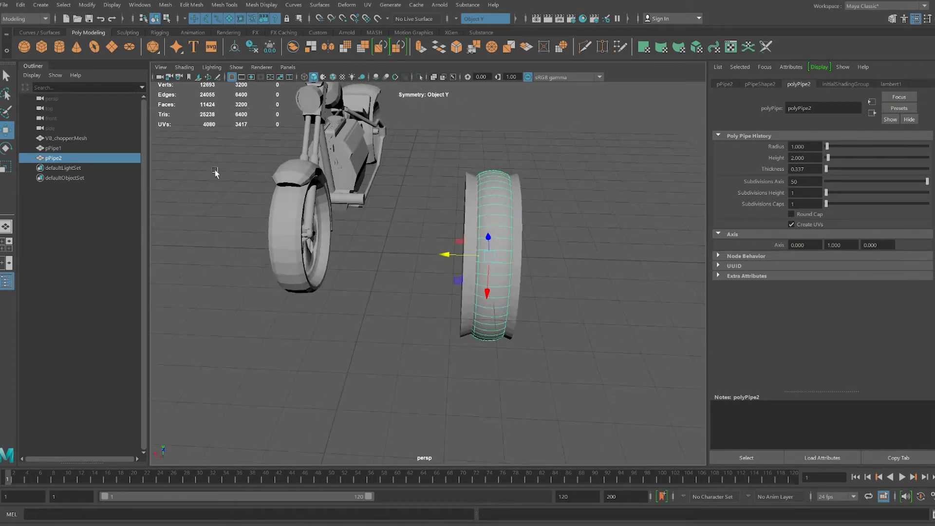
pyautogui.click(6, 168)
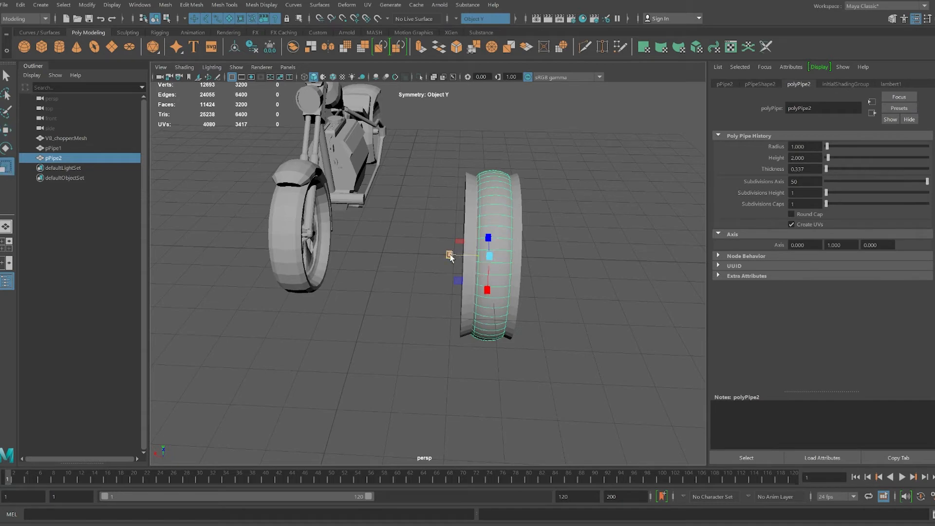
pyautogui.moveTo(450, 257); pyautogui.dragTo(384, 250)
pyautogui.scroll(3, 384, 250)
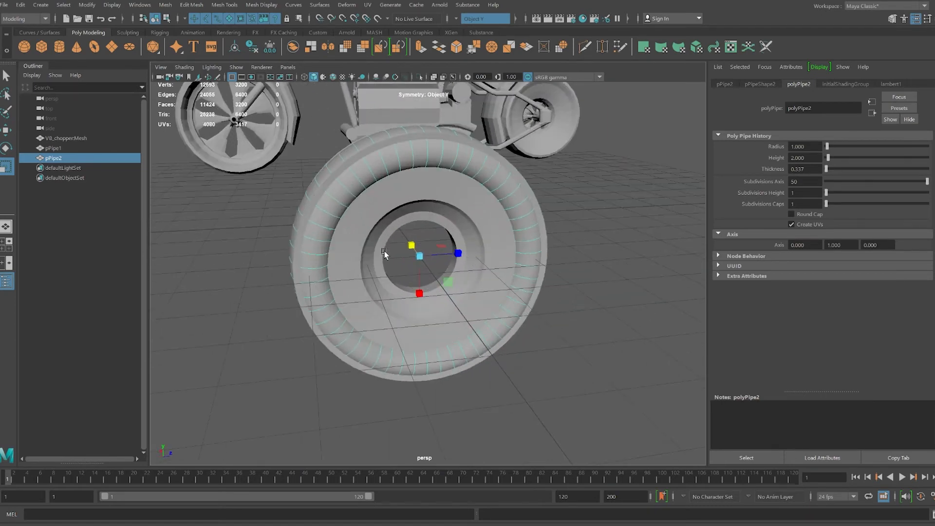
pyautogui.keyDown('alt'); pyautogui.moveTo(527, 197); pyautogui.dragTo(473, 253); pyautogui.keyUp('alt')
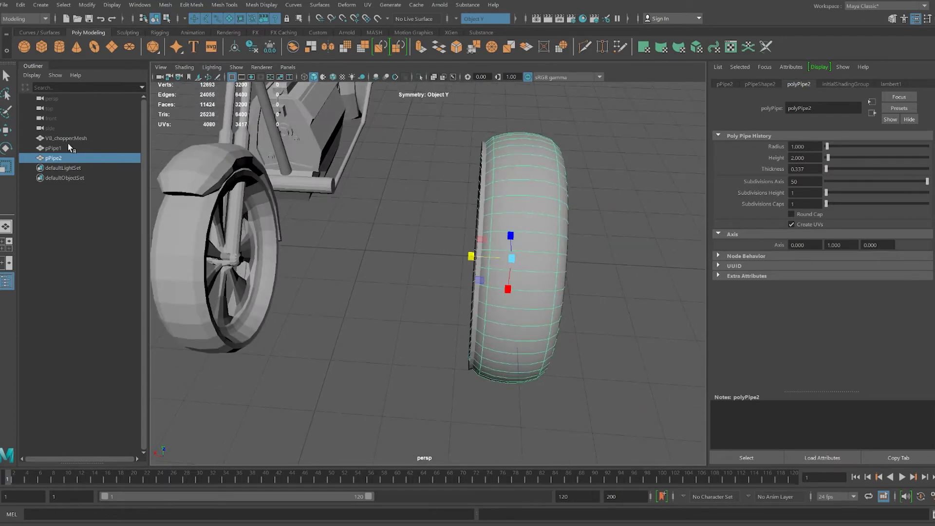
# Step: Shift the tire along Y to centre it over the rim and adjust its scale
pyautogui.click(2, 132)
pyautogui.moveTo(470, 261); pyautogui.dragTo(457, 241)
pyautogui.click(4, 167)
pyautogui.click(6, 130)
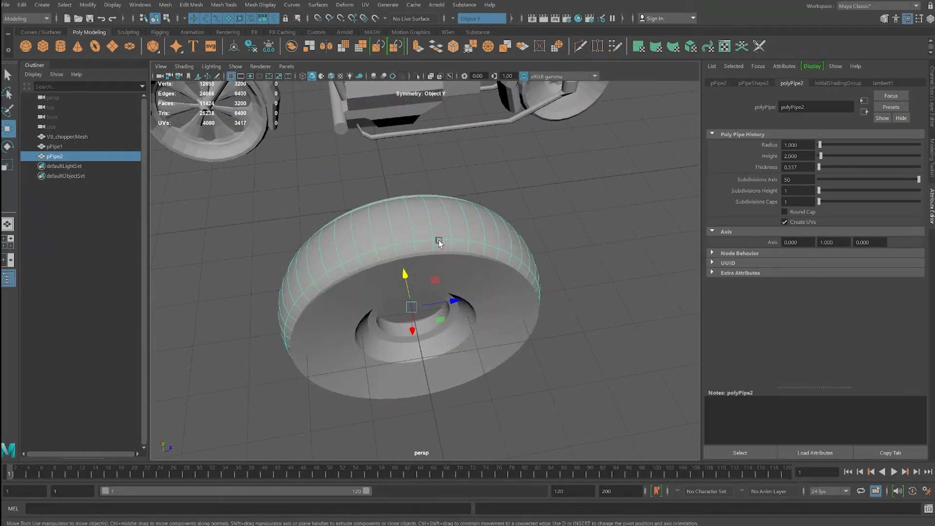
# Step: Select the unsmoothed tire's outer tread face loop, scale it to reshape the tire, and return to object mode with smooth preview
pyautogui.press('1')
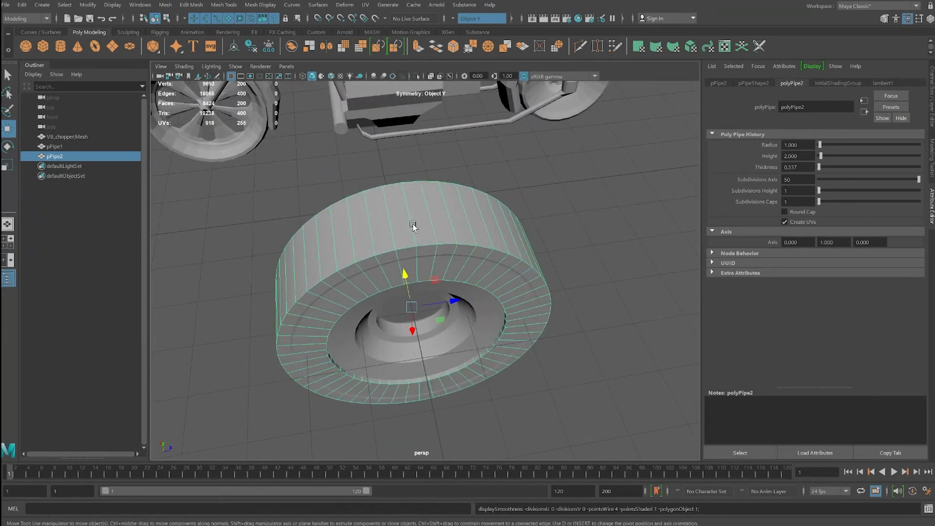
pyautogui.moveTo(408, 221); pyautogui.dragTo(409, 246, button='right')
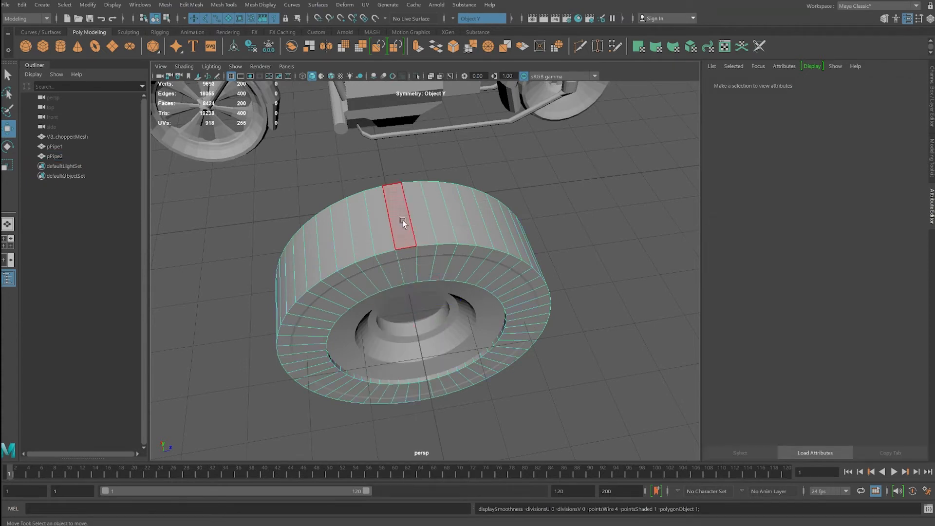
pyautogui.click(403, 221)
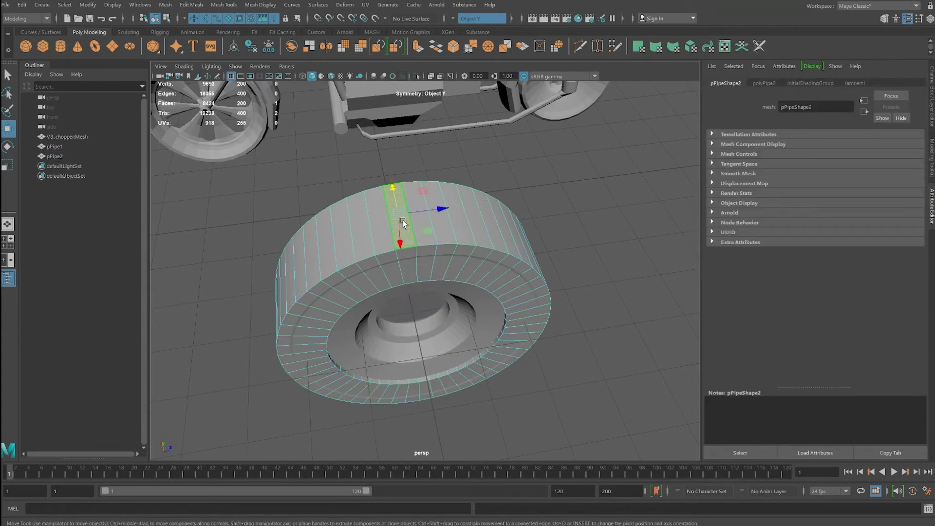
pyautogui.doubleClick(377, 223)
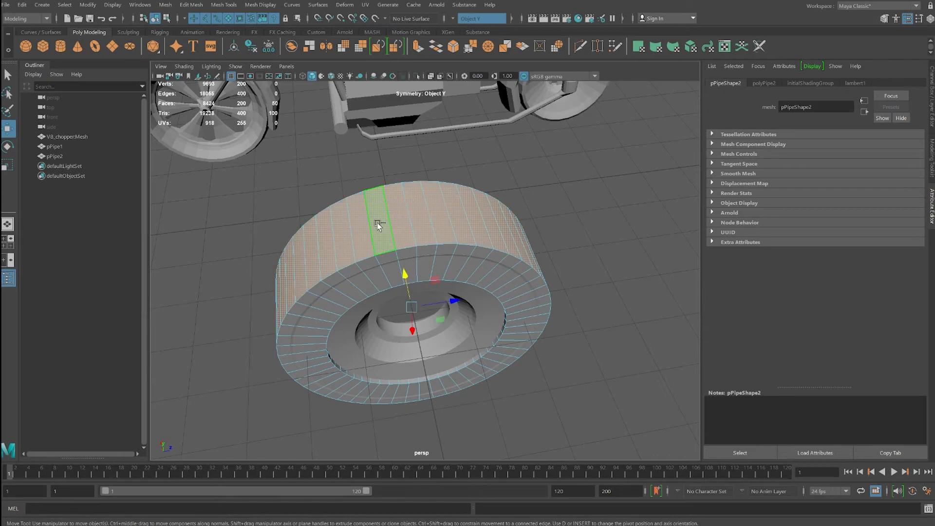
pyautogui.keyDown('alt'); pyautogui.moveTo(422, 226); pyautogui.dragTo(477, 250); pyautogui.keyUp('alt')
pyautogui.click(8, 165)
pyautogui.press('3')
pyautogui.moveTo(409, 243); pyautogui.dragTo(434, 227, button='right')
pyautogui.moveTo(437, 250)
pyautogui.mouseDown()
pyautogui.moveTo(402, 241)
pyautogui.moveTo(326, 248)
pyautogui.moveTo(441, 267)
pyautogui.moveTo(442, 239)
pyautogui.mouseUp()
# Step: Select the wide side face loops on both sides of the rim mesh
pyautogui.click(444, 224)
pyautogui.scroll(5, 444, 224)
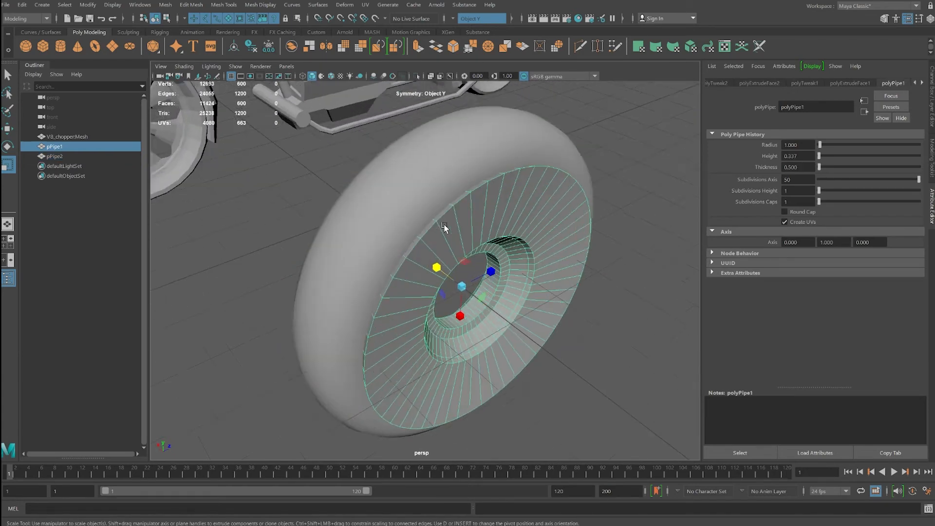
pyautogui.keyDown('alt'); pyautogui.moveTo(444, 224); pyautogui.dragTo(435, 259, button='middle'); pyautogui.keyUp('alt')
pyautogui.keyDown('alt'); pyautogui.moveTo(435, 258); pyautogui.dragTo(410, 247); pyautogui.keyUp('alt')
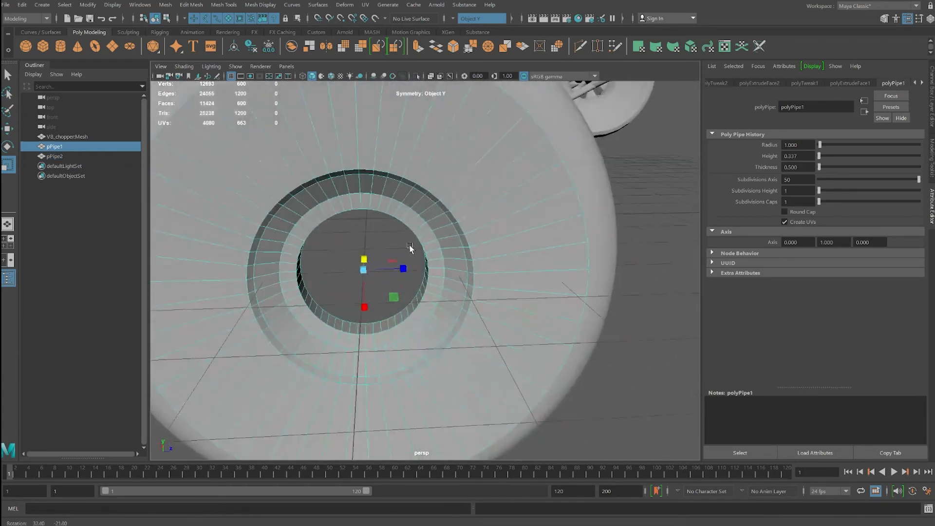
pyautogui.scroll(-4, 408, 247)
pyautogui.keyDown('alt'); pyautogui.moveTo(409, 247); pyautogui.dragTo(523, 267, button='middle'); pyautogui.keyUp('alt')
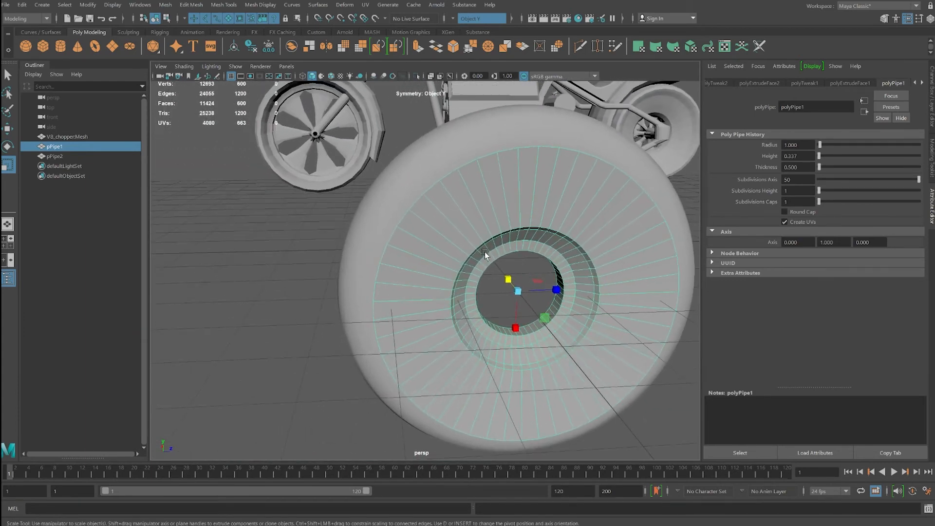
pyautogui.keyDown('alt'); pyautogui.moveTo(484, 252); pyautogui.dragTo(479, 249); pyautogui.keyUp('alt')
pyautogui.press('F11')
pyautogui.click(445, 204)
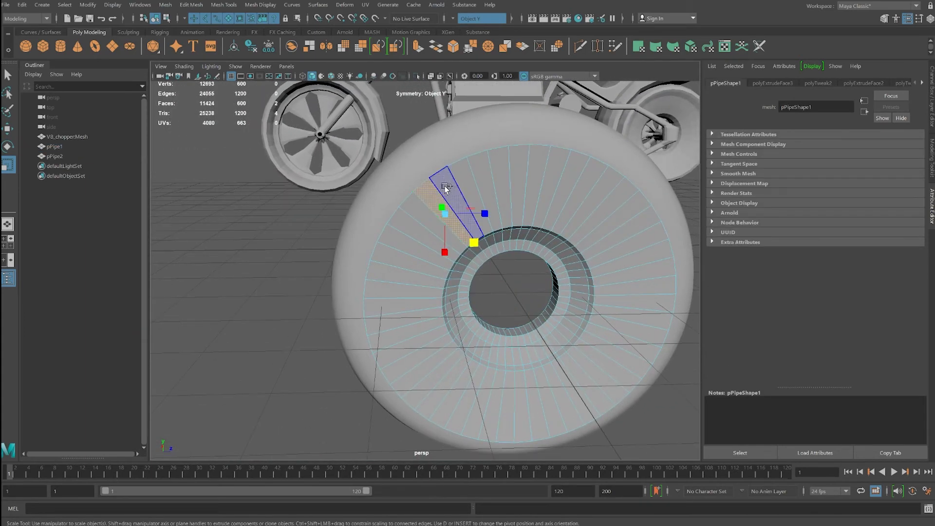
pyautogui.doubleClick(445, 187)
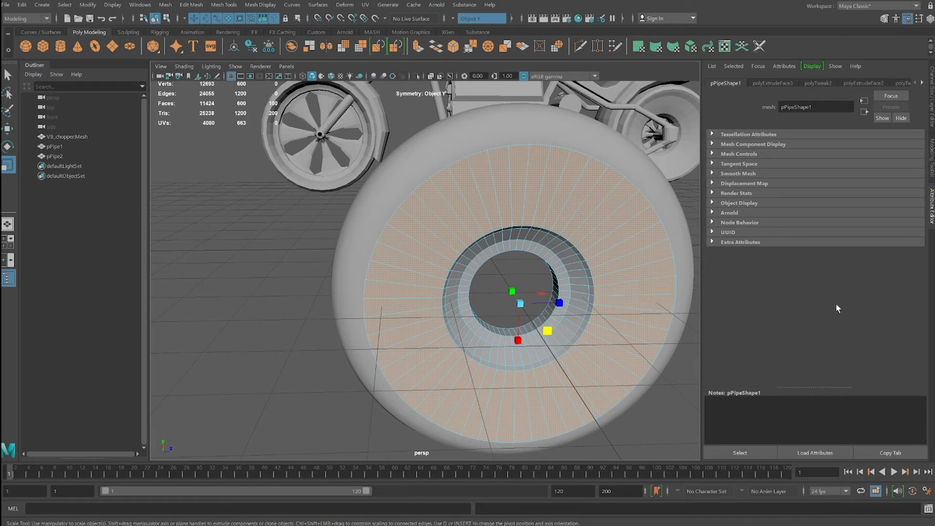
# Step: Insert symmetric edge loops near the outer edge of the rim's side faces with Multi-Cut
pyautogui.click(931, 167)
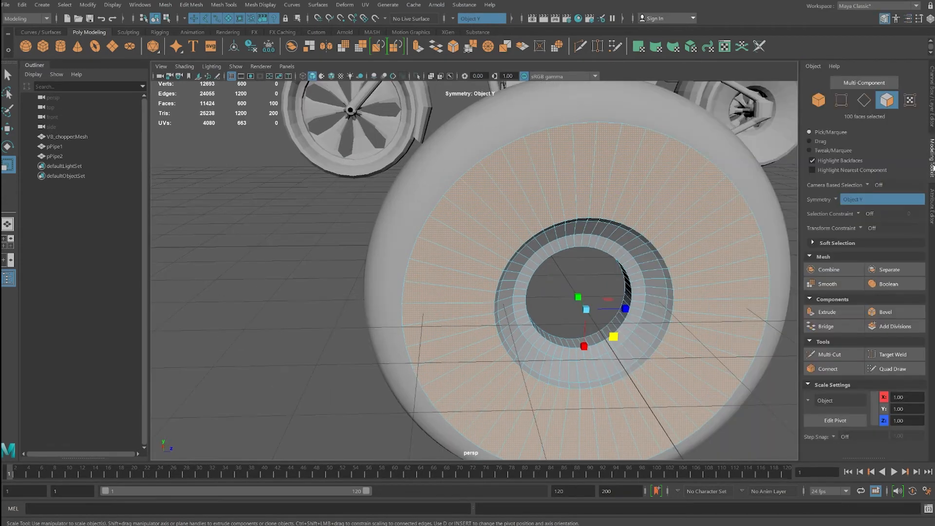
pyautogui.click(829, 355)
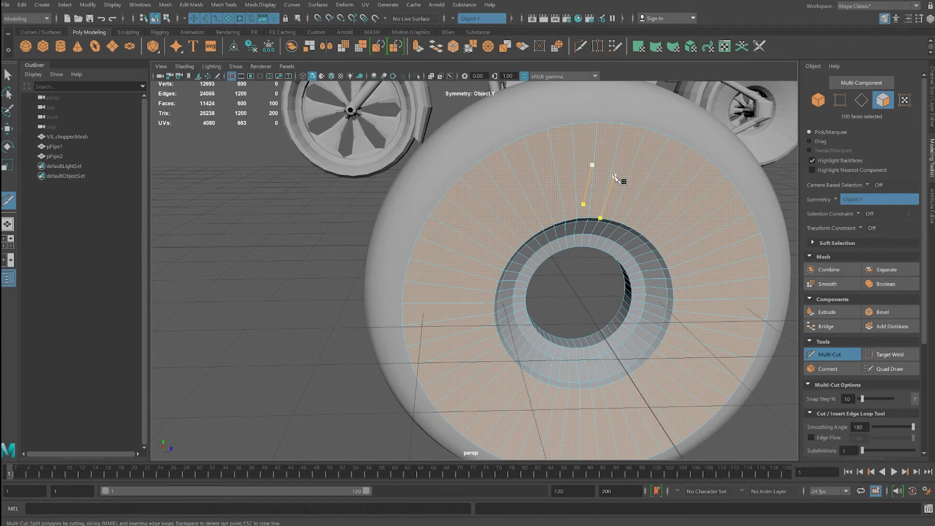
pyautogui.press('ctrl')
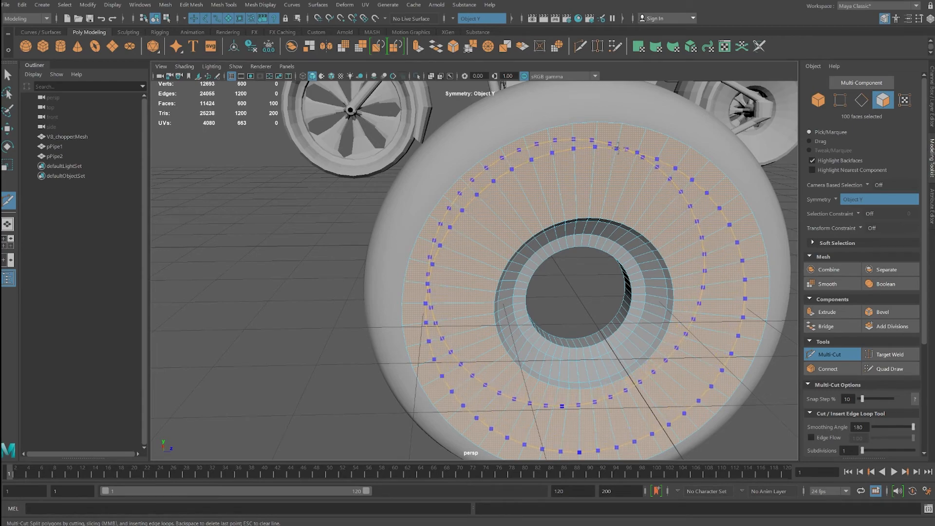
pyautogui.keyDown('ctrl'); pyautogui.click(619, 146); pyautogui.keyUp('ctrl')
# Step: Select the narrow outer ring of faces on both sides of the rim and move it slightly outward along Y
pyautogui.moveTo(703, 290)
pyautogui.keyDown('alt'); pyautogui.mouseDown()
pyautogui.moveTo(774, 296)
pyautogui.moveTo(720, 296)
pyautogui.mouseUp(); pyautogui.keyUp('alt')
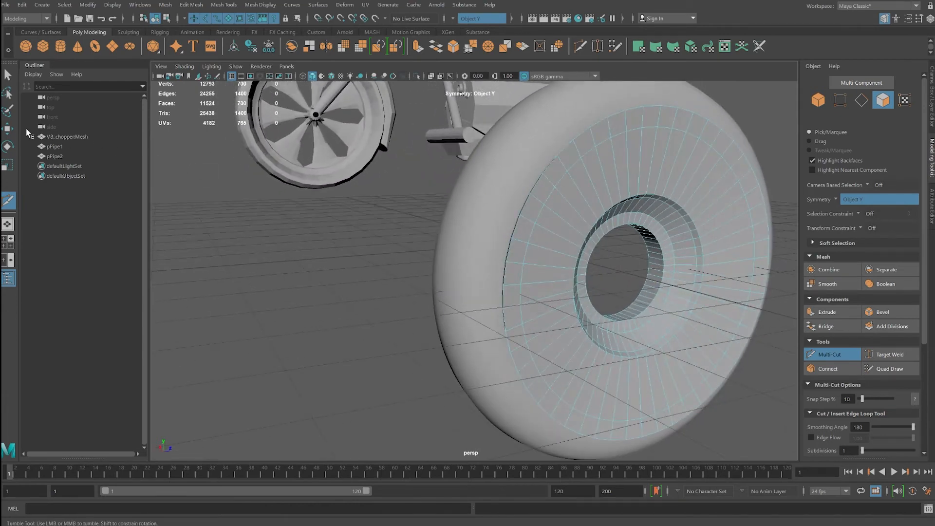
pyautogui.press('w')
pyautogui.click(549, 192)
pyautogui.click(541, 195)
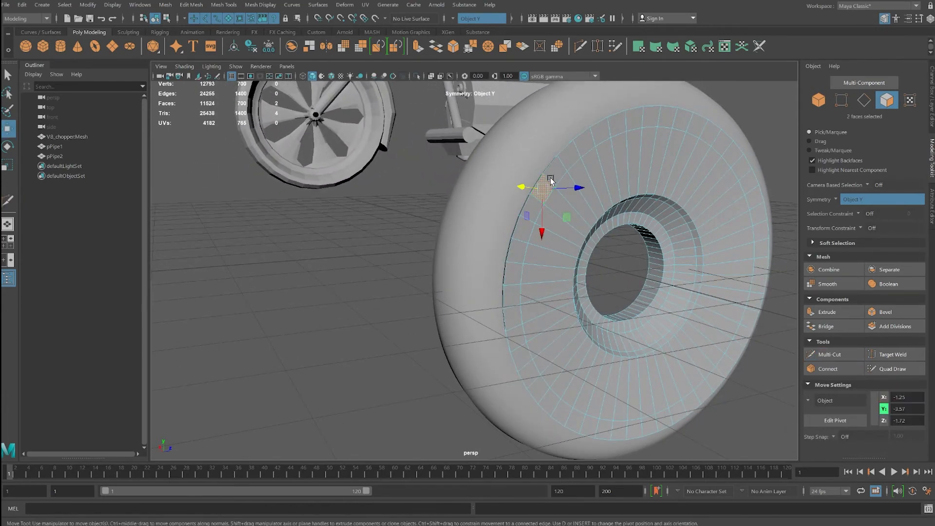
pyautogui.doubleClick(553, 171)
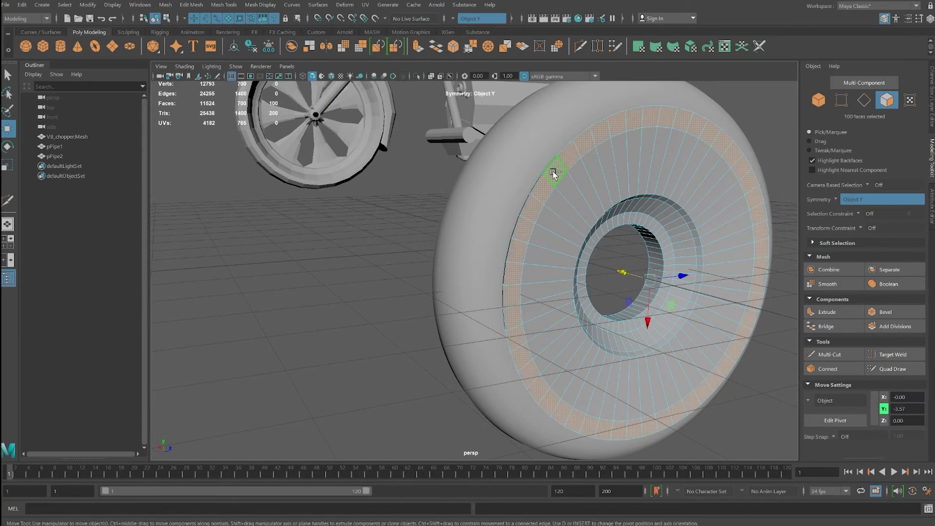
pyautogui.keyDown('alt'); pyautogui.moveTo(630, 275); pyautogui.dragTo(590, 258); pyautogui.keyUp('alt')
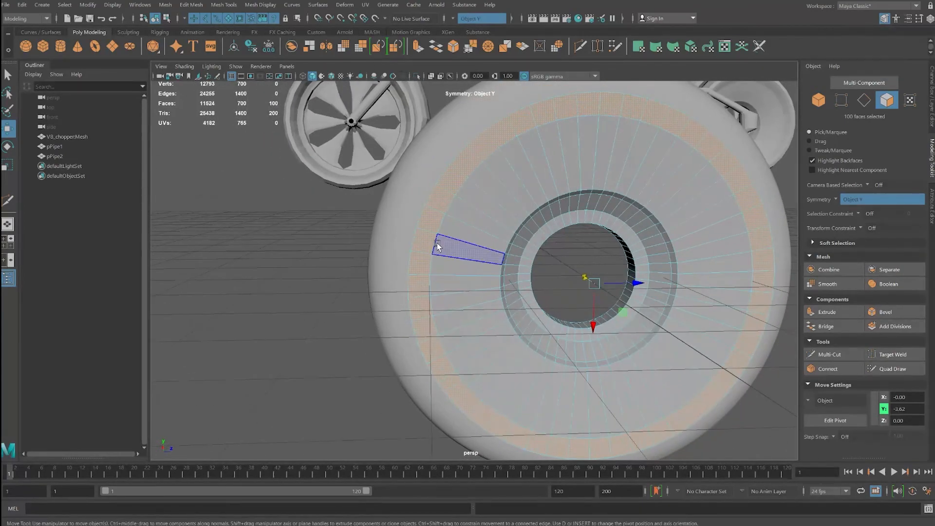
pyautogui.keyDown('alt'); pyautogui.moveTo(438, 248); pyautogui.dragTo(499, 256); pyautogui.keyUp('alt')
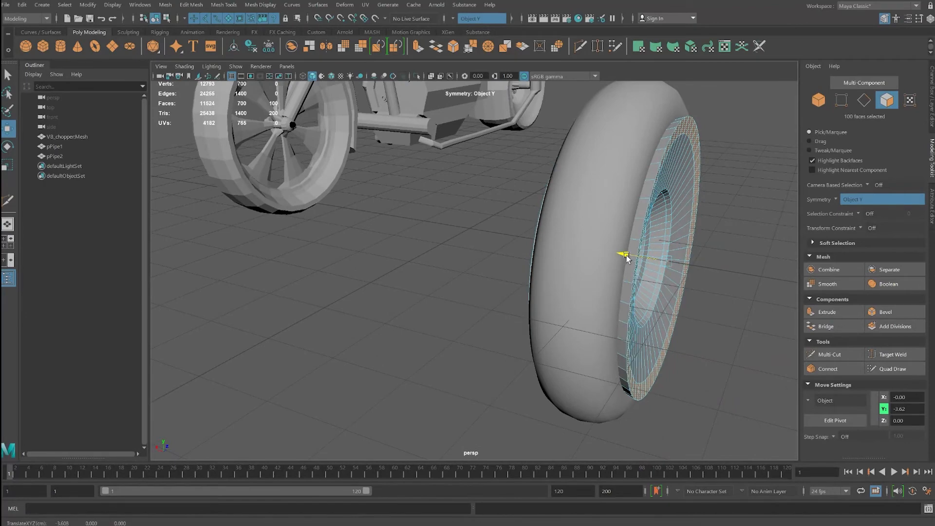
pyautogui.keyDown('alt'); pyautogui.moveTo(628, 257); pyautogui.dragTo(629, 281); pyautogui.keyUp('alt')
# Step: Insert another symmetric pair of edge loops on the rim's side faces just inside the outer band with Multi-Cut
pyautogui.click(829, 354)
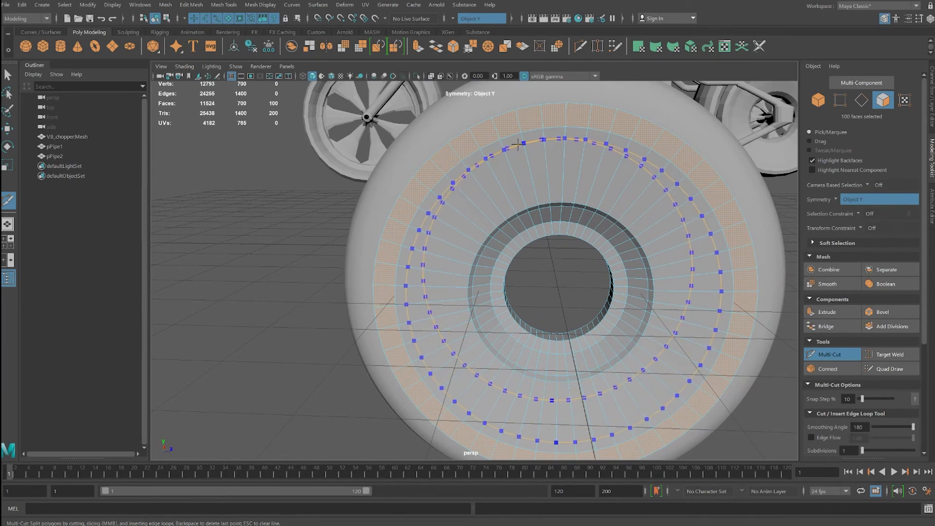
pyautogui.keyDown('ctrl'); pyautogui.click(518, 145); pyautogui.keyUp('ctrl')
pyautogui.moveTo(564, 199)
pyautogui.keyDown('alt'); pyautogui.mouseDown()
pyautogui.moveTo(600, 213)
pyautogui.moveTo(577, 211)
pyautogui.mouseUp(); pyautogui.keyUp('alt')
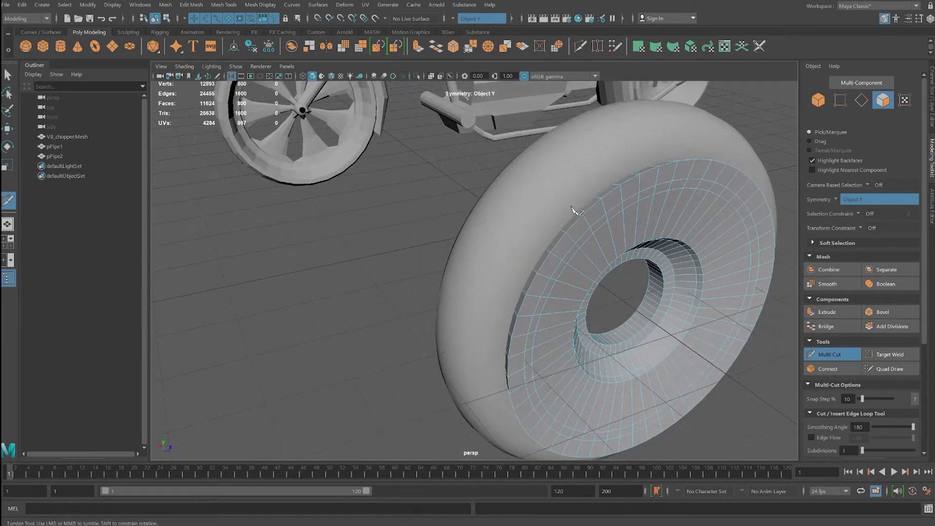
# Step: Select the edge loops just inside the outer band on both rim sides and move them inward along Y to dish the rim
pyautogui.press('w')
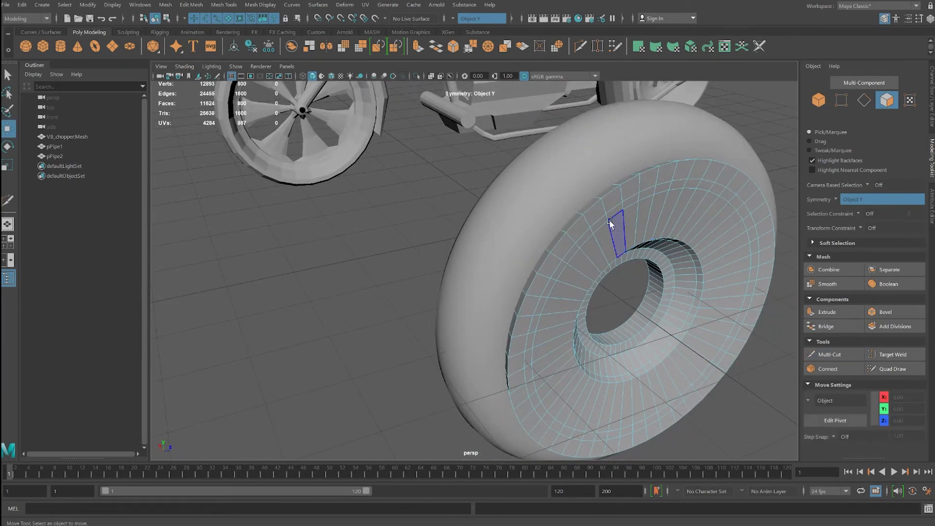
pyautogui.moveTo(600, 223)
pyautogui.mouseDown(button='right')
pyautogui.moveTo(596, 242)
pyautogui.moveTo(598, 209)
pyautogui.moveTo(597, 218)
pyautogui.mouseUp(button='right')
pyautogui.click(603, 217)
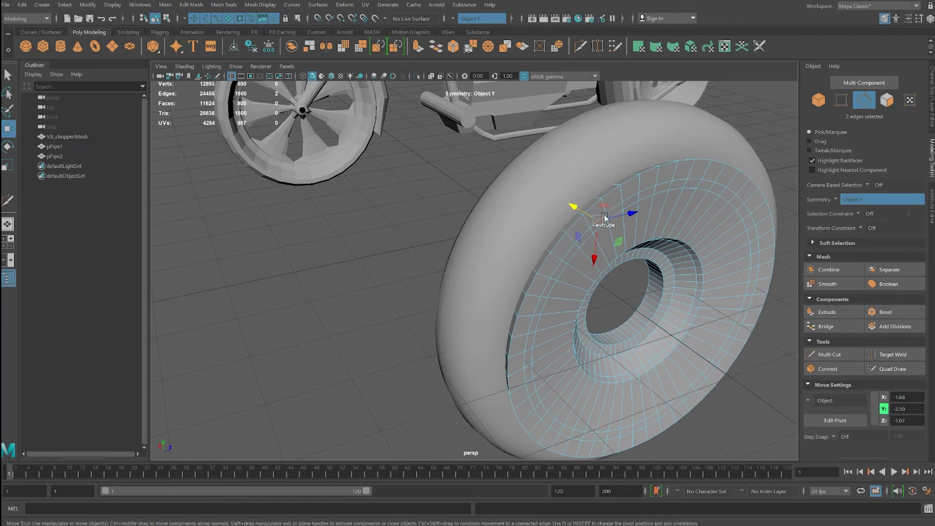
pyautogui.doubleClick(613, 211)
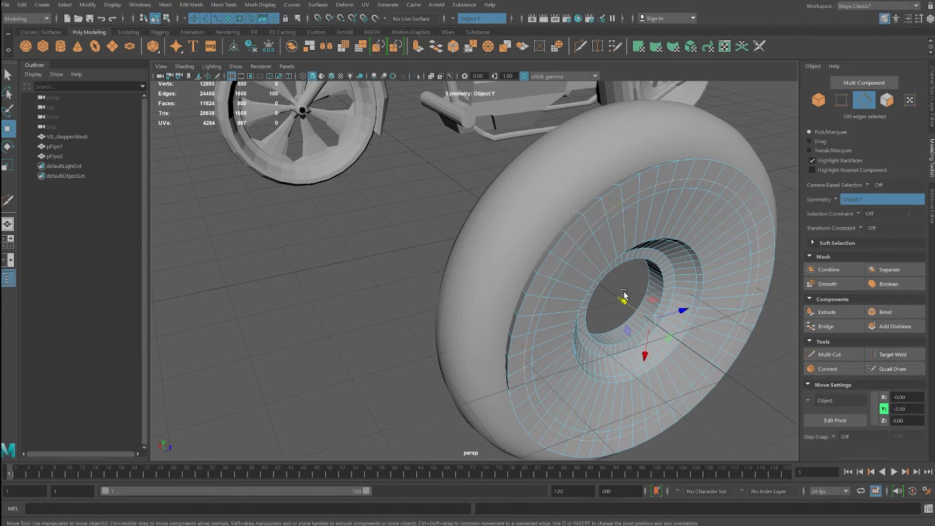
pyautogui.moveTo(622, 302); pyautogui.dragTo(626, 309)
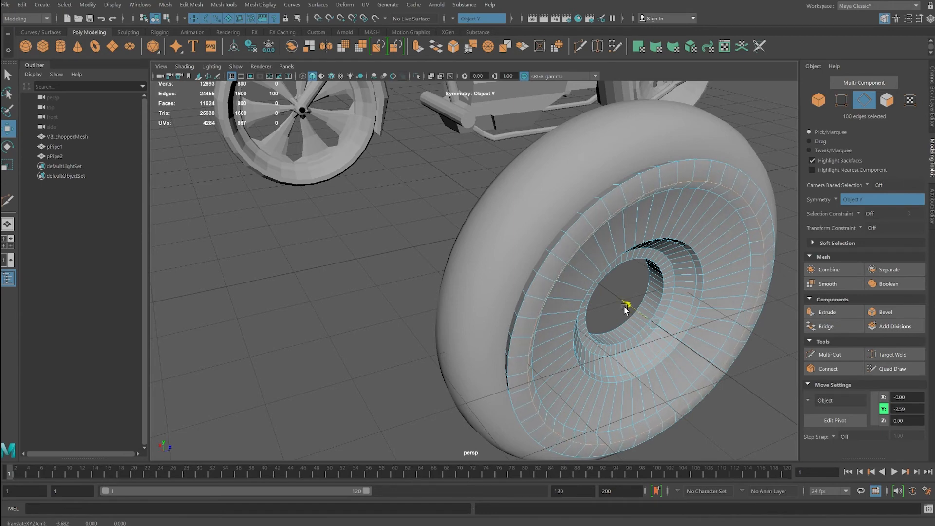
# Step: Select the whole tire in object mode and adjust its width and position along Y to cover the rim's sides
pyautogui.keyDown('alt'); pyautogui.moveTo(625, 310); pyautogui.dragTo(630, 180); pyautogui.keyUp('alt')
pyautogui.click(631, 178)
pyautogui.moveTo(607, 212); pyautogui.dragTo(646, 192, button='right')
pyautogui.click(633, 183)
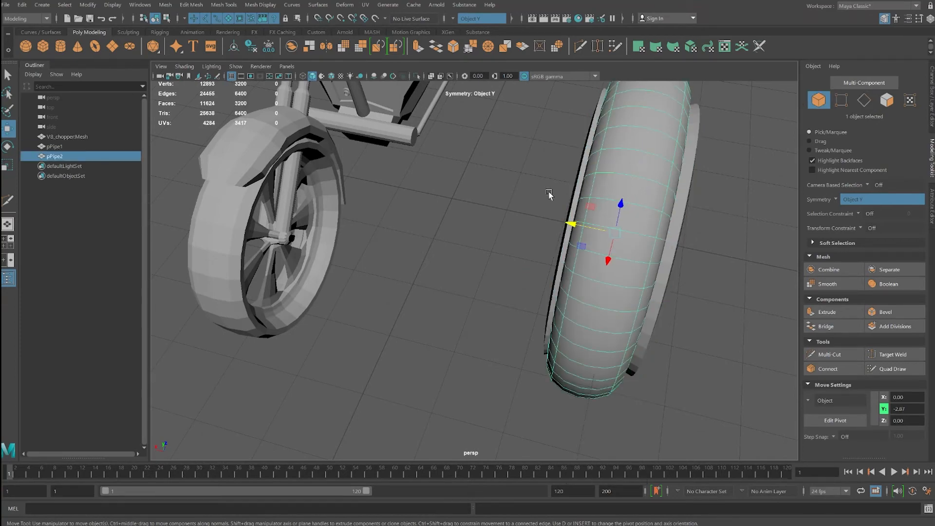
pyautogui.press('r')
pyautogui.moveTo(565, 224); pyautogui.dragTo(580, 209)
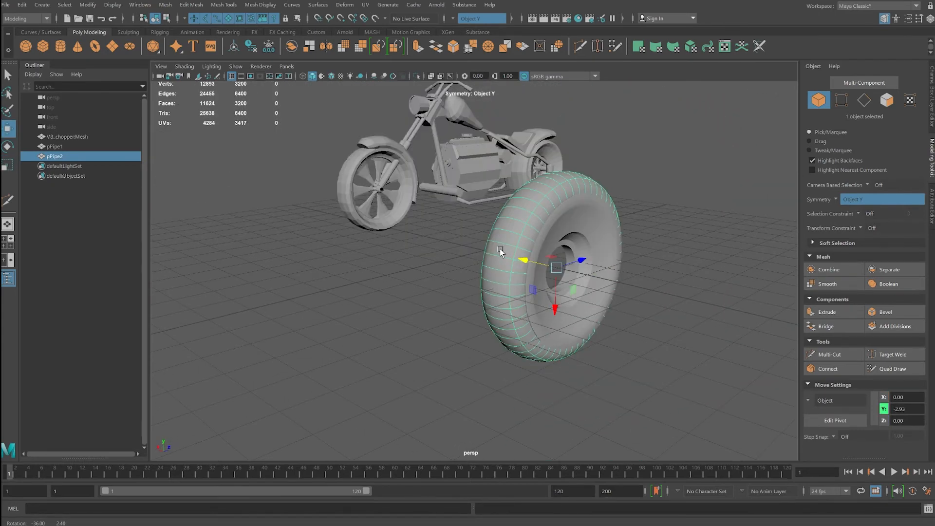
# Step: Create a polygon cube and scale it to about 0.24 in X and 0.28 in Z to form a narrow upright bar
pyautogui.keyDown('alt'); pyautogui.moveTo(500, 248); pyautogui.dragTo(487, 247); pyautogui.keyUp('alt')
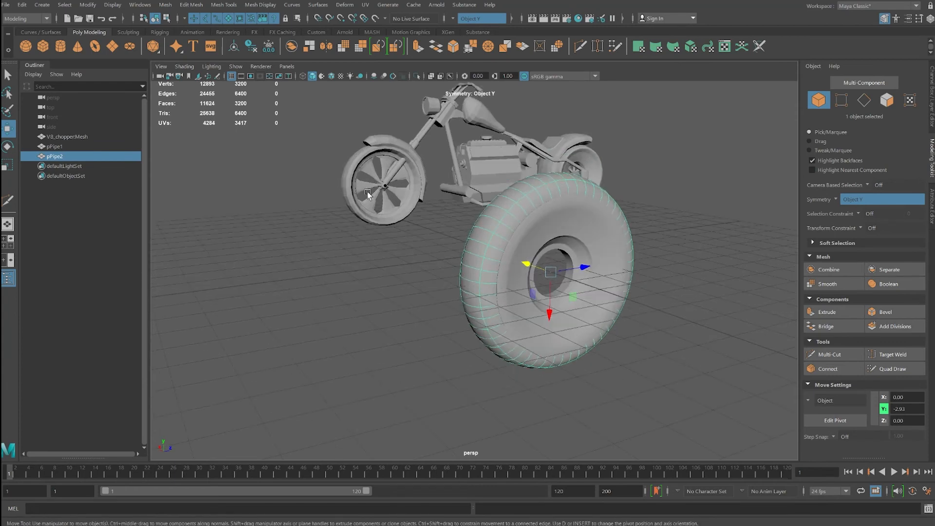
pyautogui.keyDown('alt'); pyautogui.moveTo(562, 280); pyautogui.dragTo(542, 274); pyautogui.keyUp('alt')
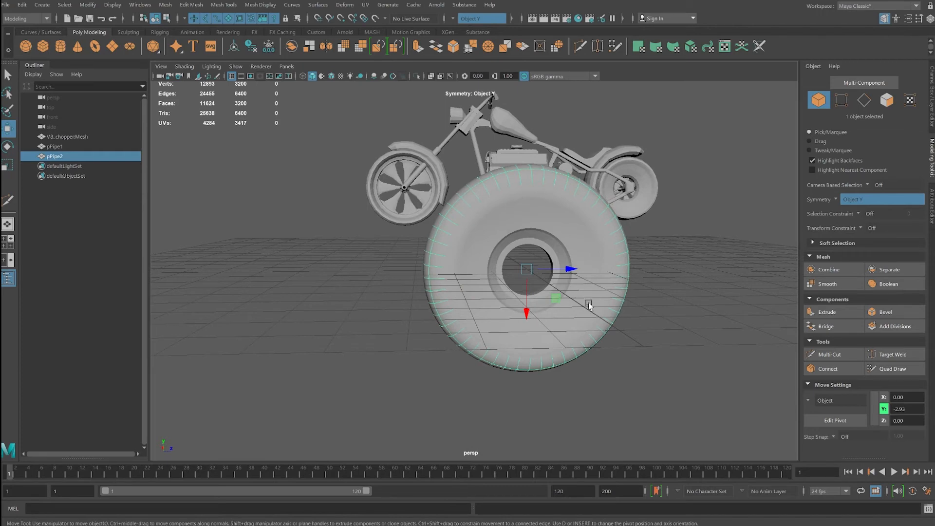
pyautogui.click(44, 48)
pyautogui.keyDown('alt'); pyautogui.moveTo(349, 262); pyautogui.dragTo(237, 238); pyautogui.keyUp('alt')
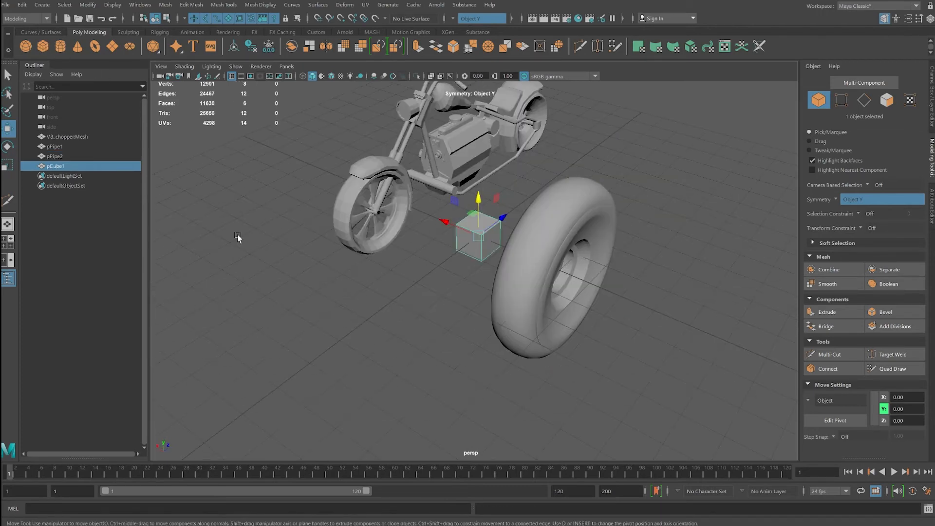
pyautogui.click(8, 165)
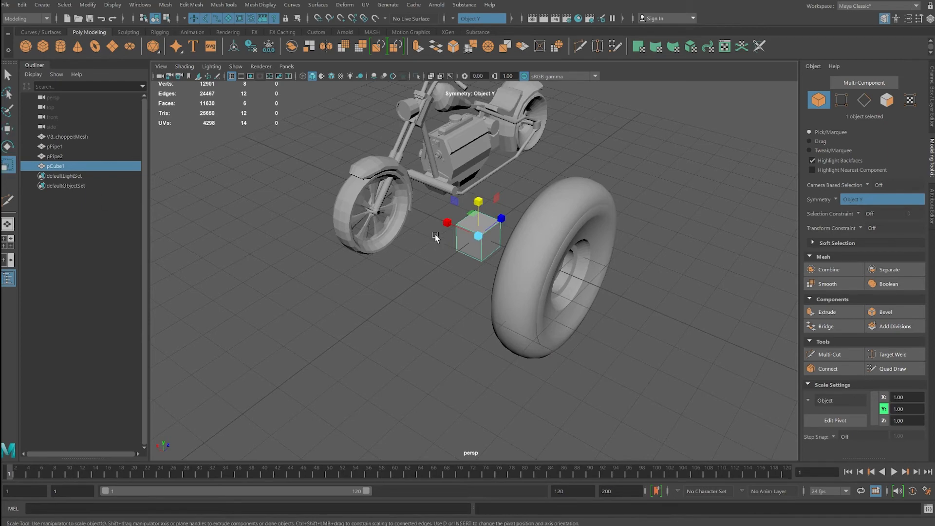
pyautogui.moveTo(447, 222); pyautogui.dragTo(461, 247)
pyautogui.moveTo(501, 219); pyautogui.dragTo(474, 237)
pyautogui.keyDown('alt'); pyautogui.moveTo(466, 252); pyautogui.dragTo(526, 261); pyautogui.keyUp('alt')
# Step: Move the bar along X to about -3.59 so it sits in line with the wheel's hub opening
pyautogui.press('w')
pyautogui.keyDown('alt'); pyautogui.moveTo(541, 280); pyautogui.dragTo(407, 246); pyautogui.keyUp('alt')
pyautogui.scroll(5, 478, 253)
# Step: With symmetry turned off, select the bar's four bottom vertices and scale them to about 0.3 in X and Z to taper it
pyautogui.moveTo(454, 267); pyautogui.dragTo(420, 263, button='right')
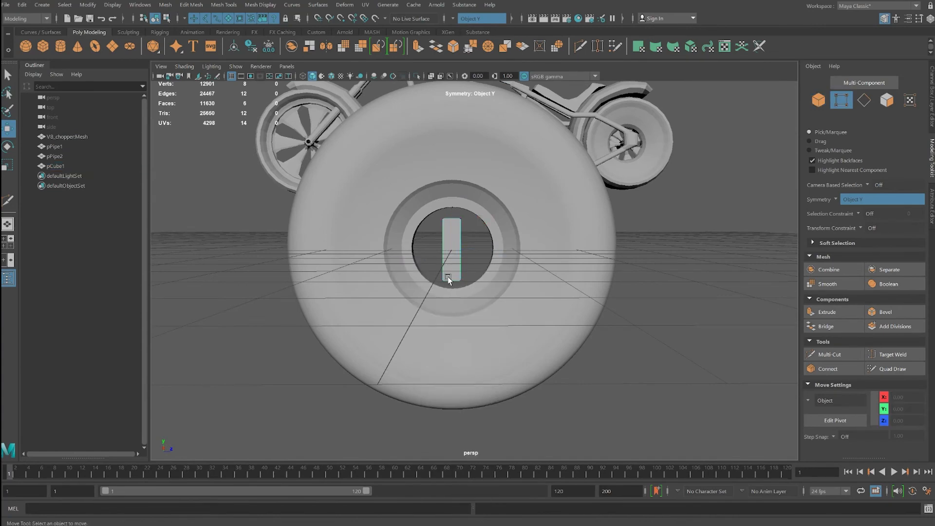
pyautogui.moveTo(472, 290); pyautogui.dragTo(460, 273)
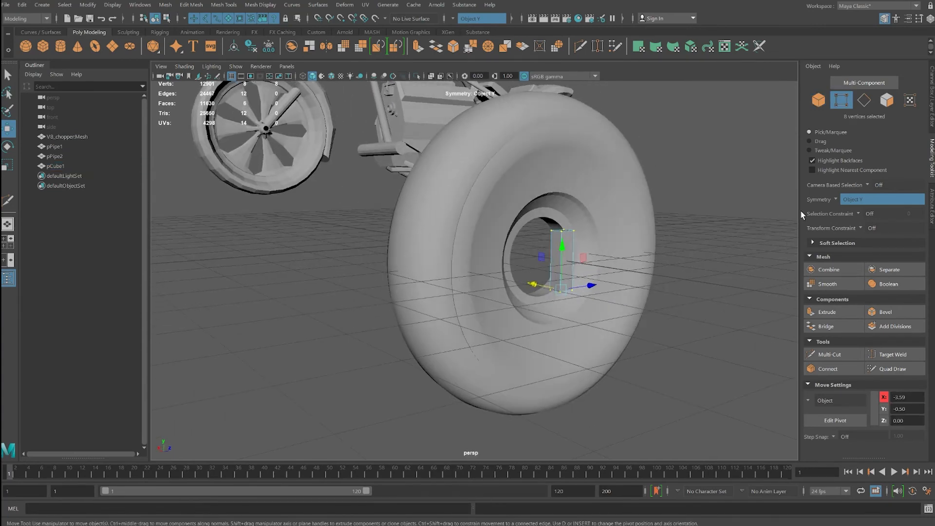
pyautogui.click(836, 198)
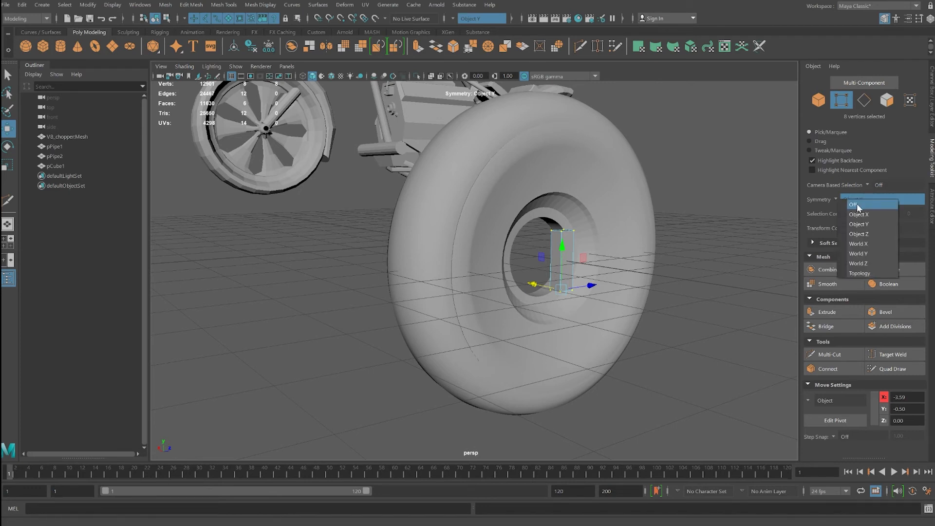
pyautogui.click(857, 204)
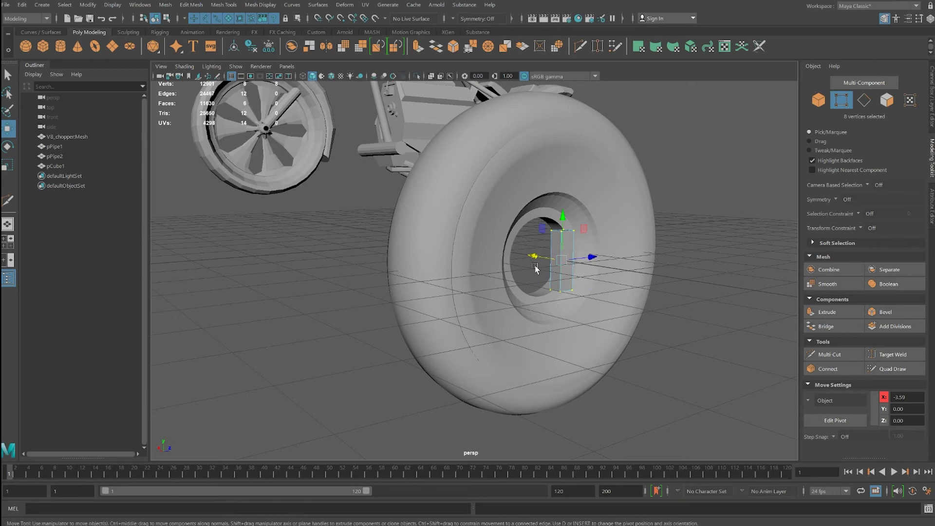
pyautogui.keyDown('alt'); pyautogui.moveTo(577, 282); pyautogui.dragTo(563, 291); pyautogui.keyUp('alt')
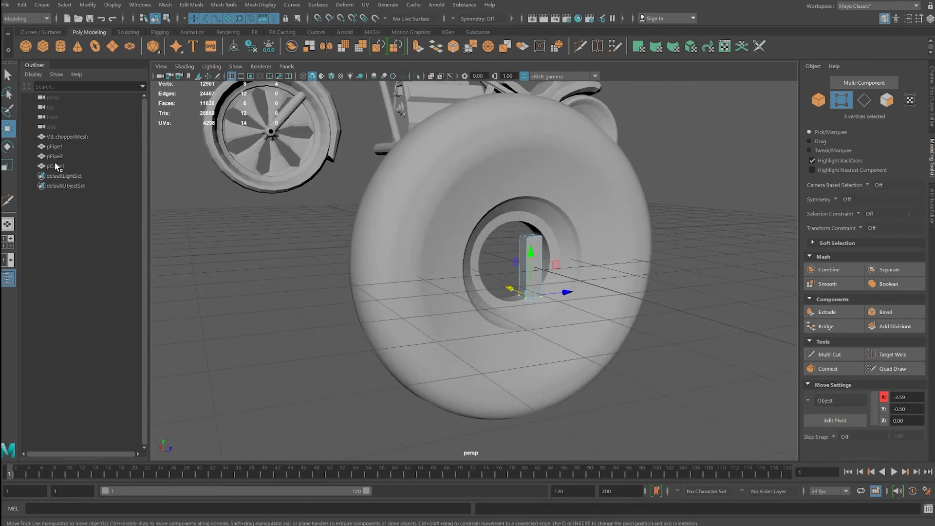
pyautogui.click(7, 165)
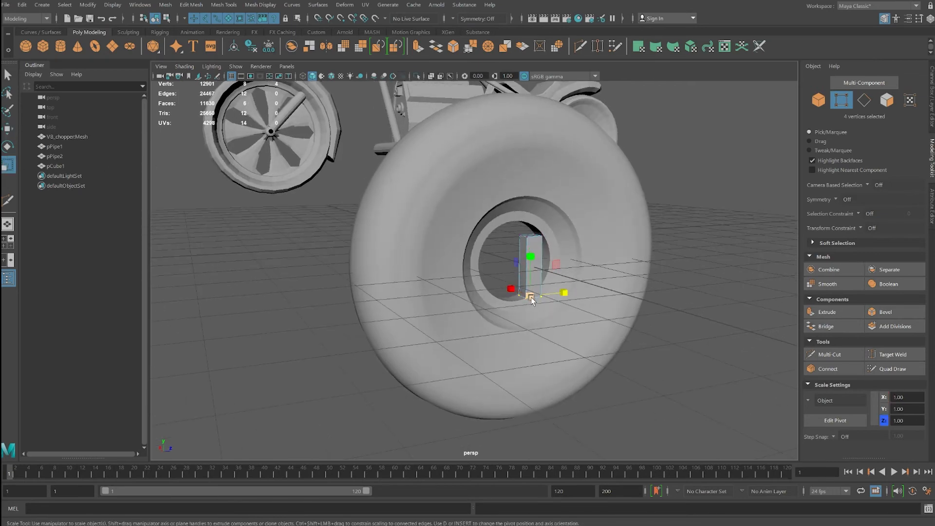
pyautogui.moveTo(532, 299); pyautogui.dragTo(526, 302)
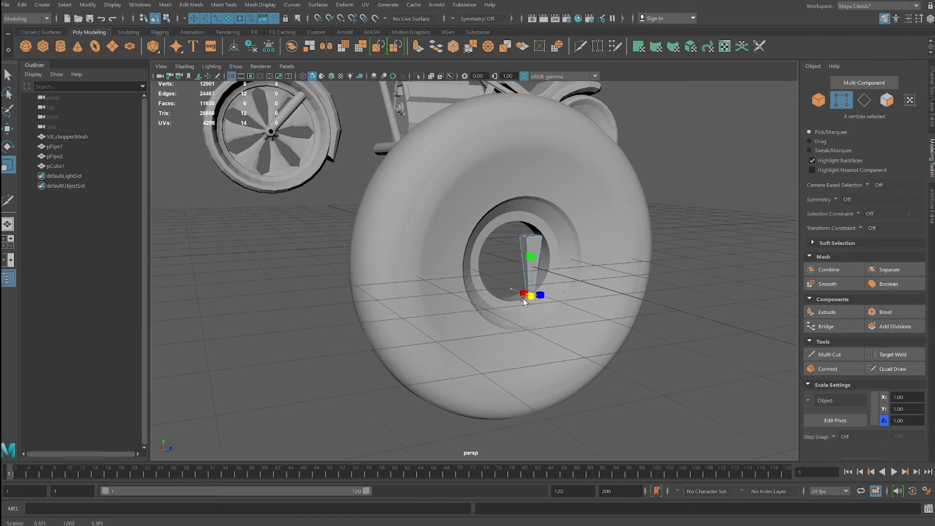
pyautogui.keyDown('alt'); pyautogui.moveTo(525, 300); pyautogui.dragTo(545, 298); pyautogui.keyUp('alt')
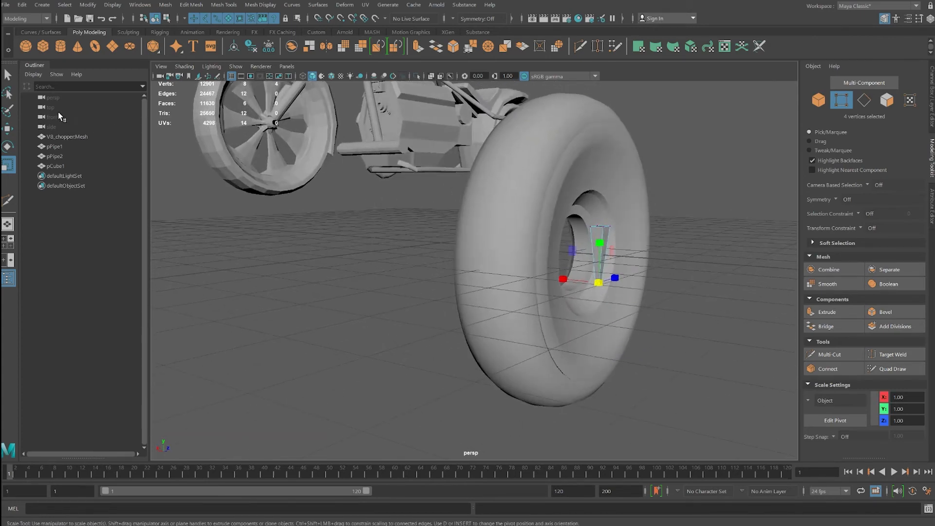
# Step: Return the tapered bar to object mode and thin it to a scale of about 0.11 in X
pyautogui.moveTo(601, 231); pyautogui.dragTo(633, 212, button='right')
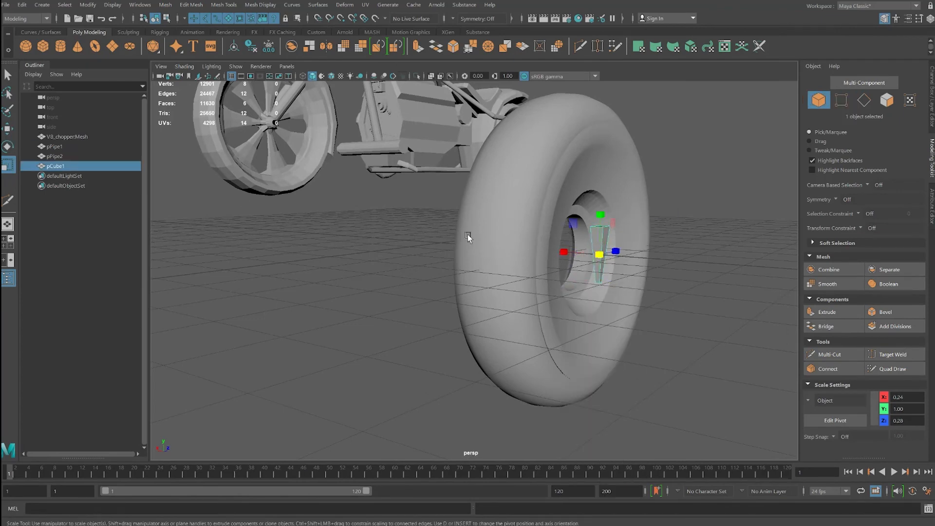
pyautogui.moveTo(562, 252); pyautogui.dragTo(582, 262)
pyautogui.scroll(3, 583, 262)
pyautogui.scroll(-1, 582, 261)
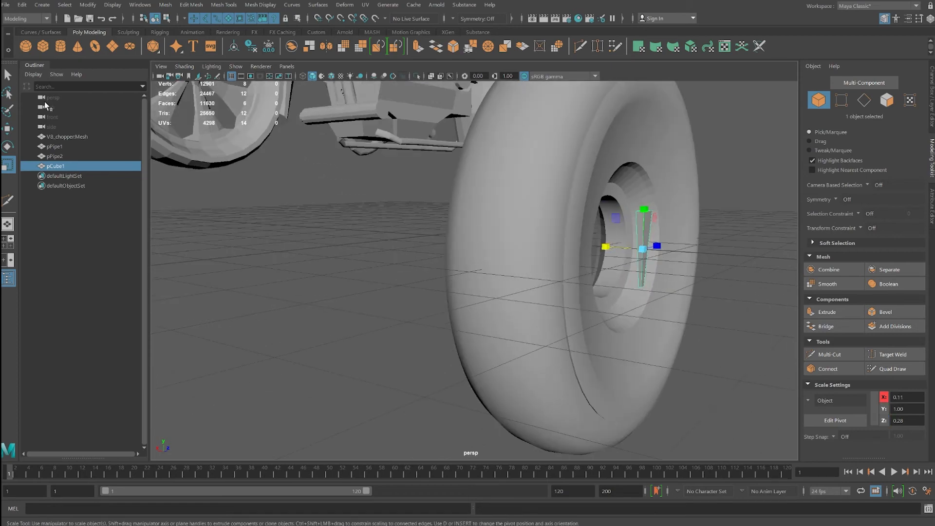
# Step: Move the tapered spoke to about X -2.94 and Y 0.44 so its wide end meets the upper edge of the hub opening
pyautogui.click(7, 129)
pyautogui.moveTo(606, 247); pyautogui.dragTo(550, 255)
pyautogui.moveTo(501, 215); pyautogui.dragTo(555, 172)
pyautogui.keyDown('alt'); pyautogui.moveTo(555, 171); pyautogui.dragTo(467, 199, button='middle'); pyautogui.keyUp('alt')
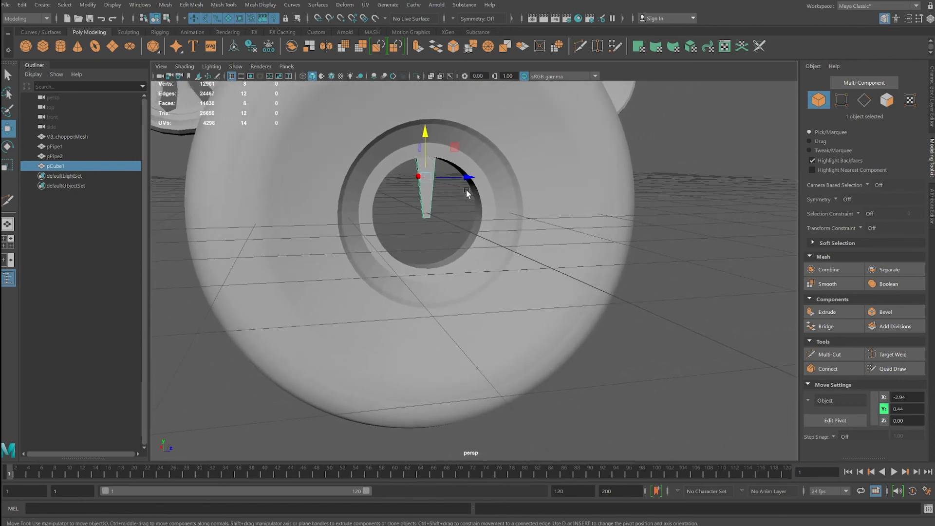
pyautogui.click(8, 146)
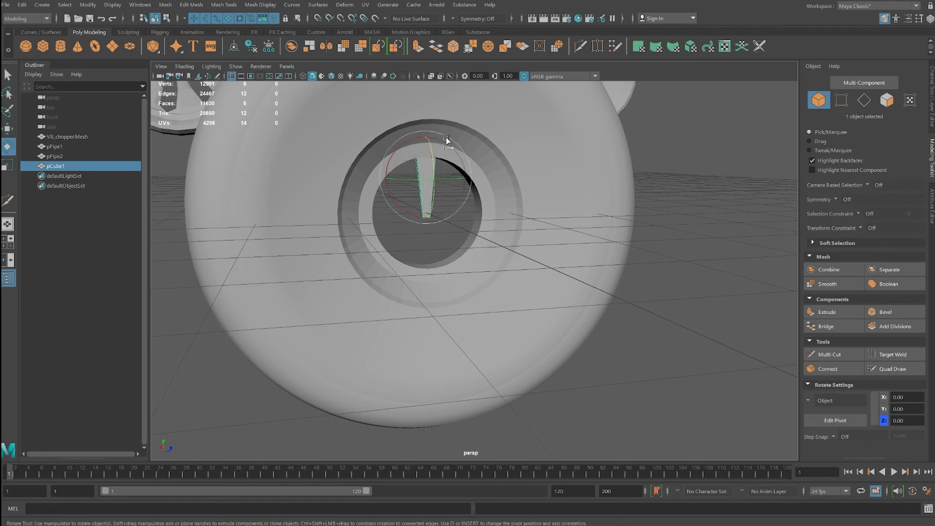
pyautogui.keyDown('shift'); pyautogui.moveTo(444, 138); pyautogui.dragTo(468, 196); pyautogui.keyUp('shift')
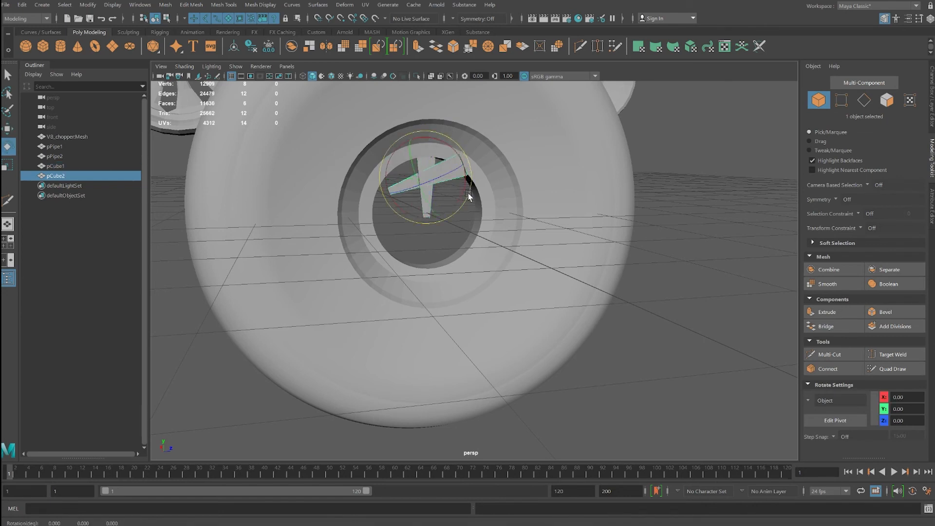
pyautogui.hotkey('ctrl', 'z')
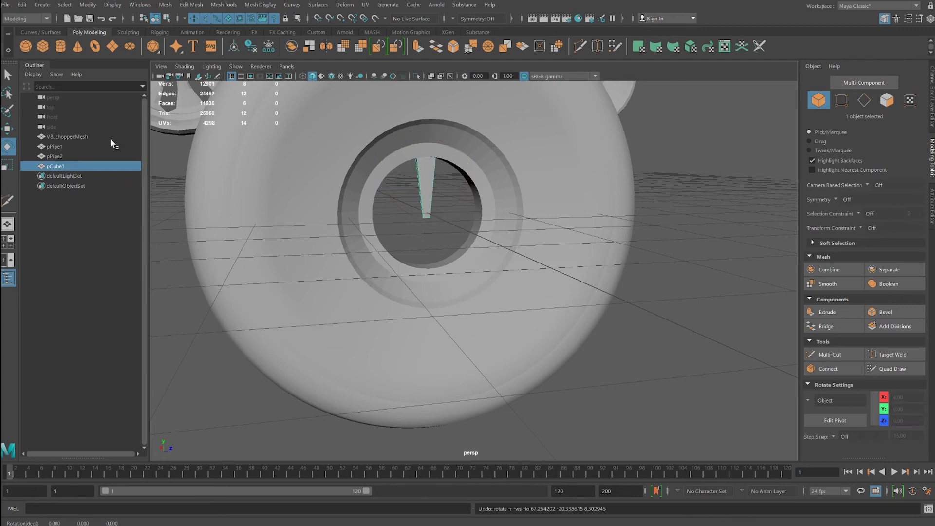
# Step: Move the tapered spoke's pivot down along Y to about -0.05, at its narrow end in the centre of the hub opening
pyautogui.press('w')
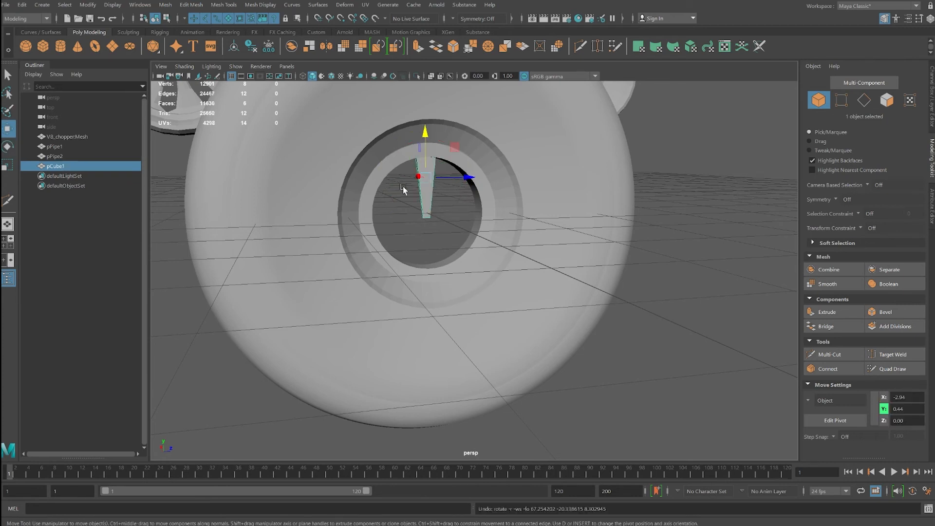
pyautogui.press('d')
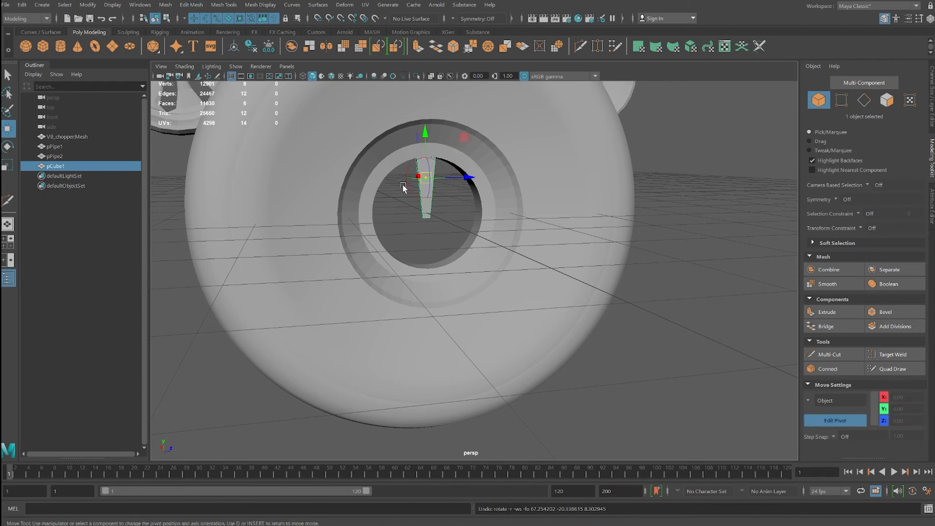
pyautogui.press('d')
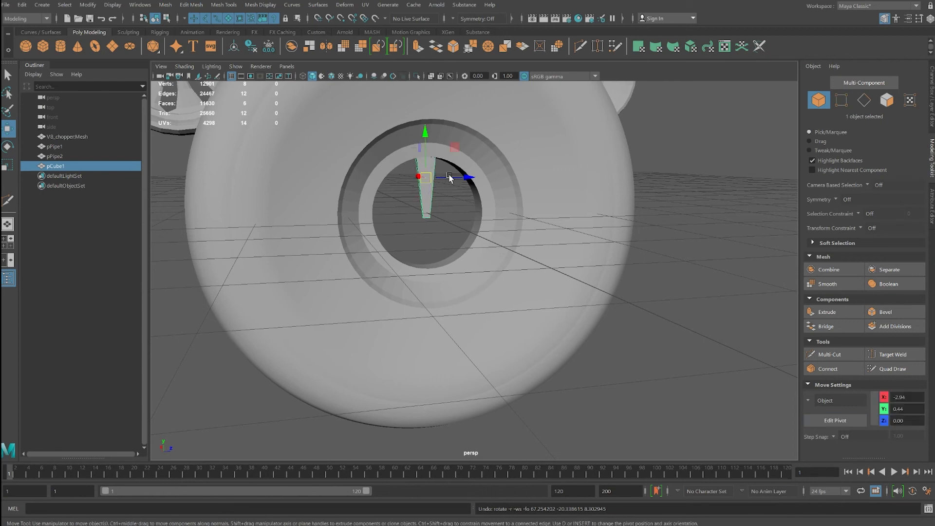
pyautogui.press('d')
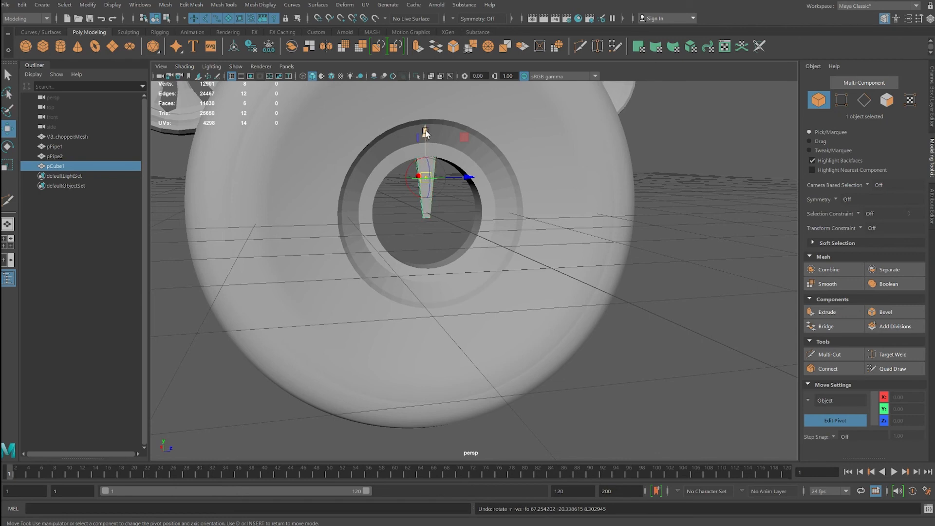
pyautogui.moveTo(425, 132); pyautogui.dragTo(425, 172)
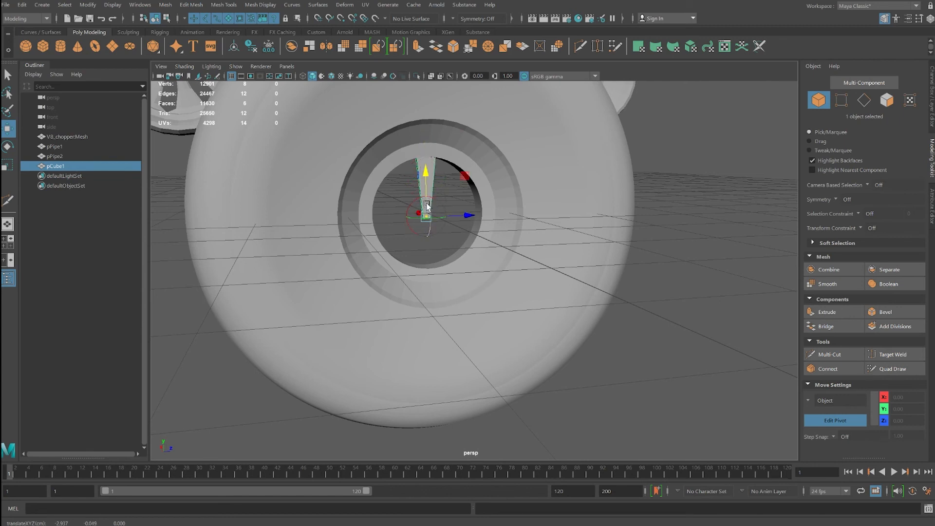
pyautogui.press('d')
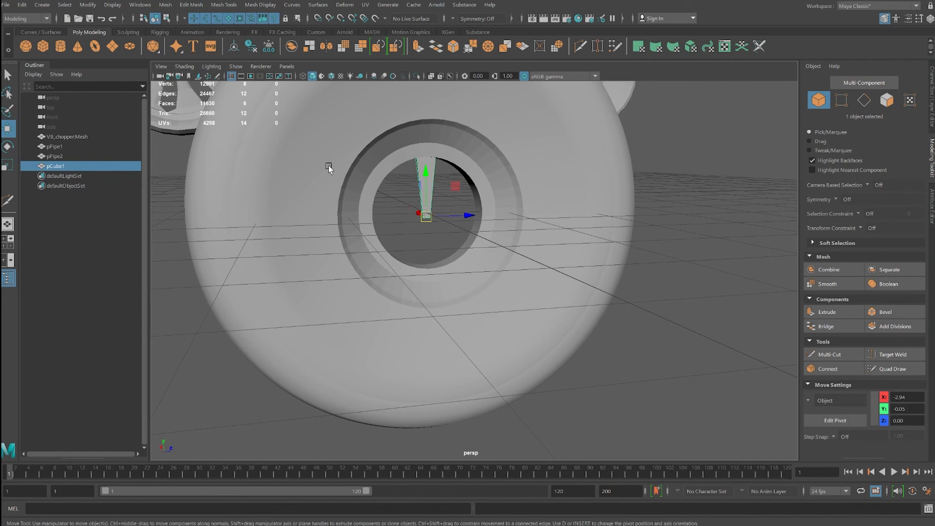
# Step: Clone the spoke by rotating four copies about X around the hub centre, making five spokes in total
pyautogui.press('r')
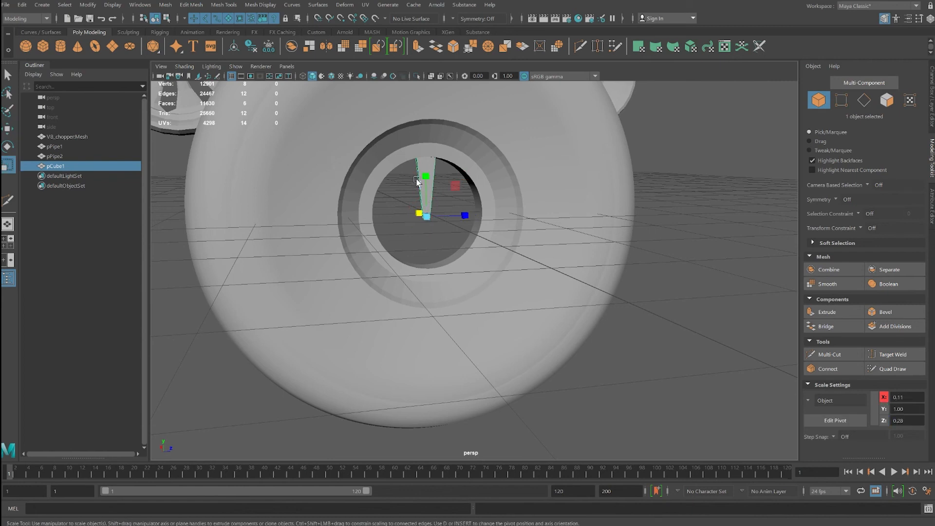
pyautogui.press('e')
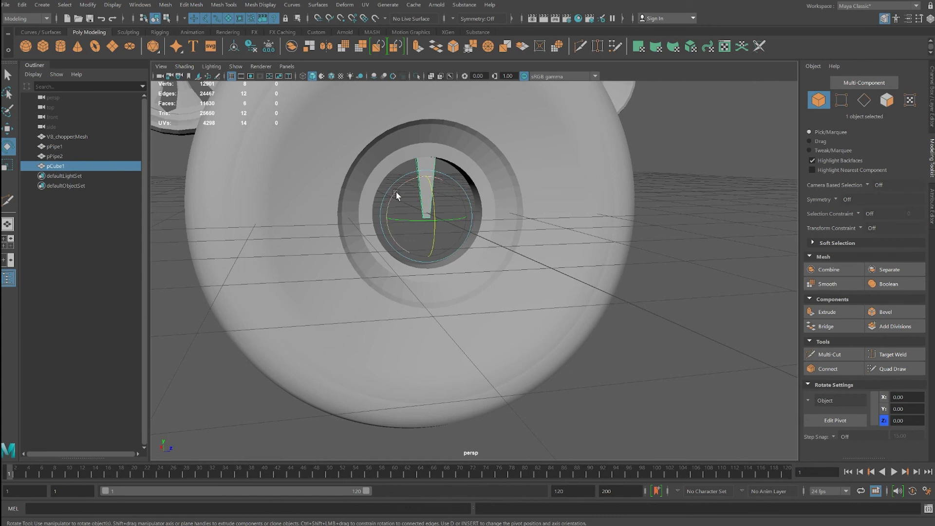
pyautogui.keyDown('shift'); pyautogui.moveTo(395, 191); pyautogui.dragTo(393, 190); pyautogui.keyUp('shift')
pyautogui.keyDown('alt'); pyautogui.moveTo(555, 243); pyautogui.dragTo(540, 240); pyautogui.keyUp('alt')
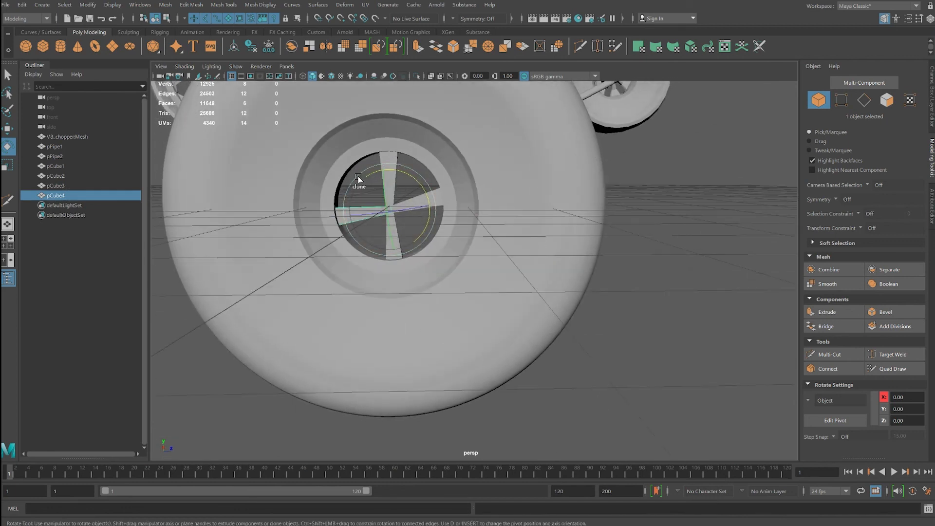
pyautogui.keyDown('shift'); pyautogui.moveTo(355, 176); pyautogui.dragTo(388, 168); pyautogui.keyUp('shift')
# Step: Rotate the right spoke and the top spoke slightly clockwise around the hub to even out the gaps between them
pyautogui.click(386, 154)
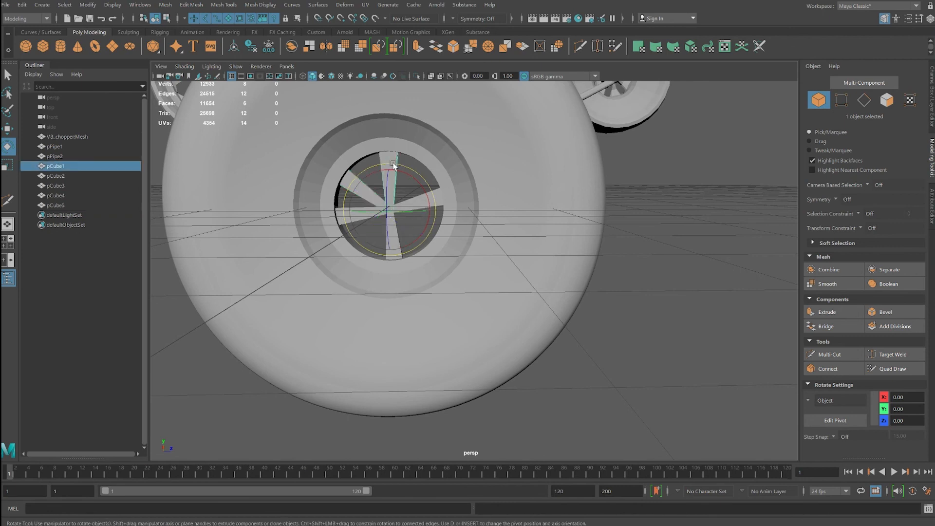
pyautogui.click(438, 192)
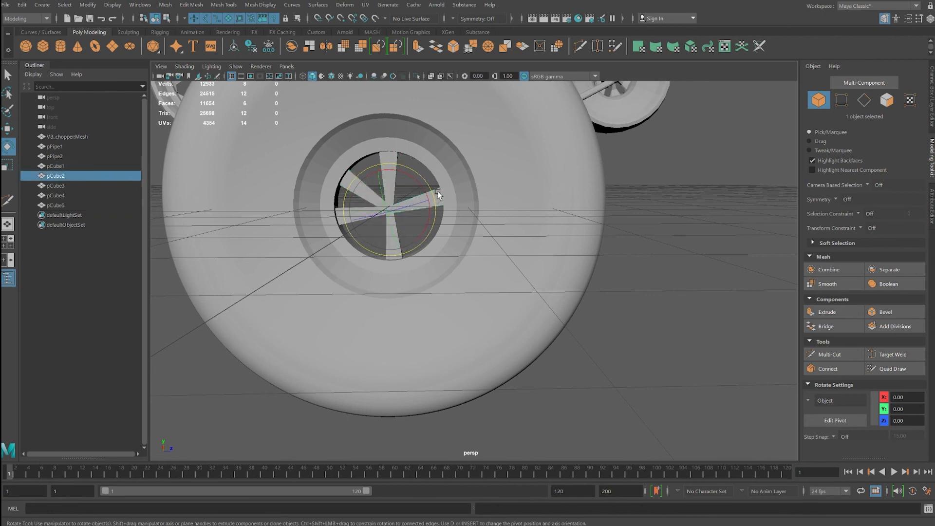
pyautogui.moveTo(437, 191); pyautogui.dragTo(405, 161)
pyautogui.click(404, 162)
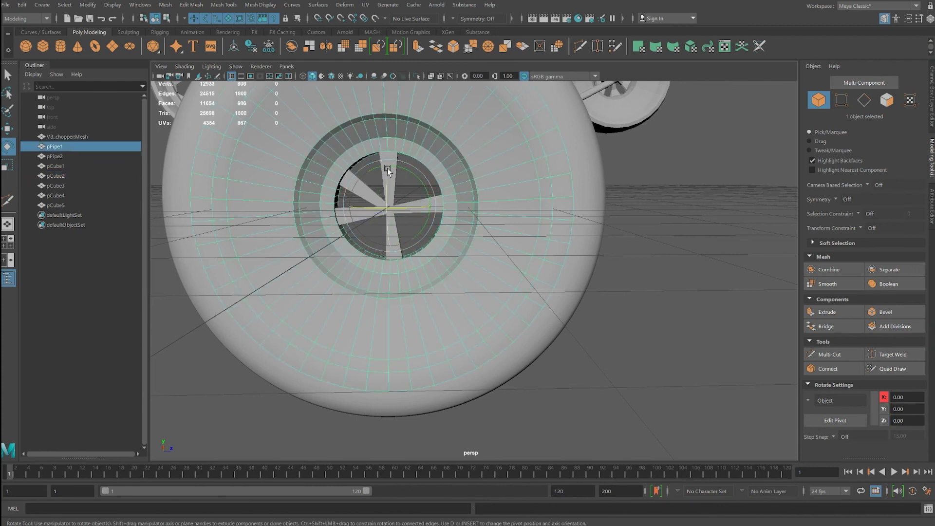
pyautogui.click(693, 271)
pyautogui.click(392, 175)
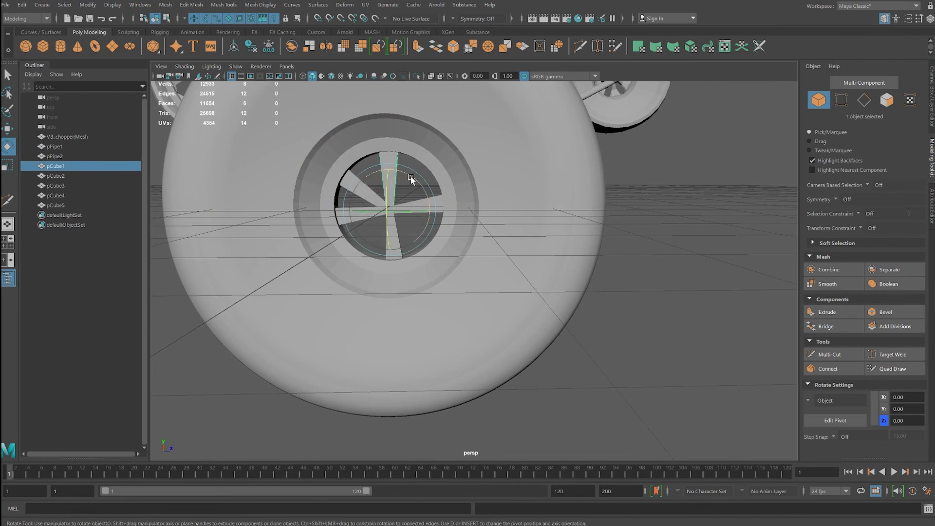
pyautogui.moveTo(411, 177); pyautogui.dragTo(410, 191)
pyautogui.click(439, 232)
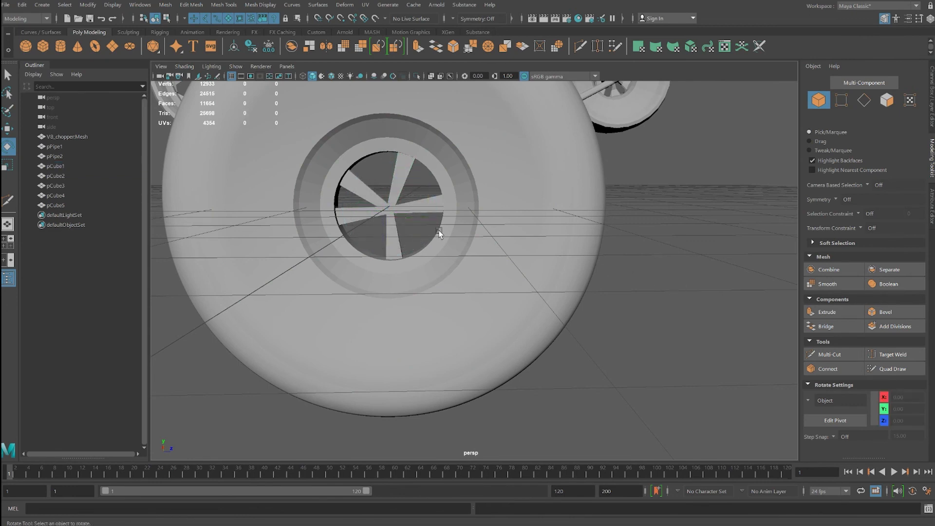
# Step: Rotate the left spoke slightly counterclockwise around the hub to about 607.18 in X, and display its transform channels
pyautogui.click(358, 218)
pyautogui.moveTo(347, 191)
pyautogui.mouseDown()
pyautogui.moveTo(349, 202)
pyautogui.moveTo(381, 200)
pyautogui.mouseUp()
pyautogui.hotkey('ctrl', 'a')
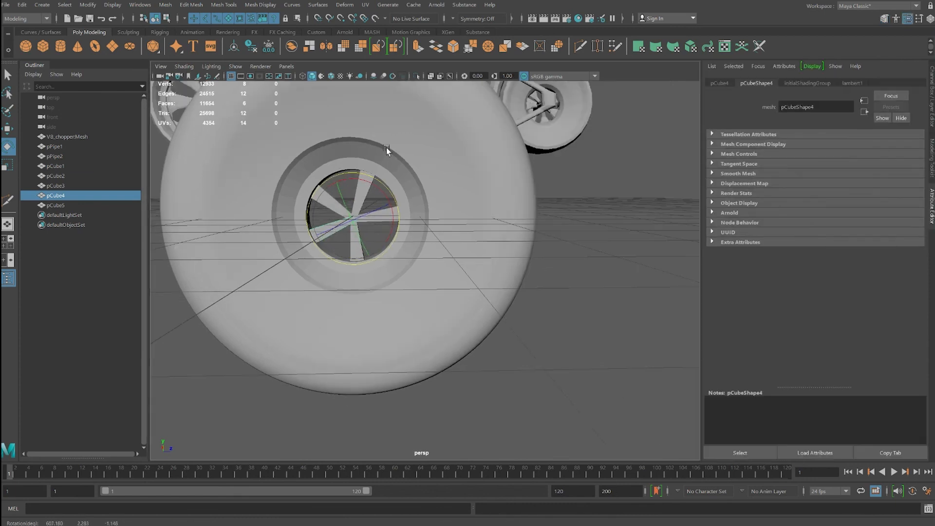
pyautogui.hotkey('ctrl', 'a')
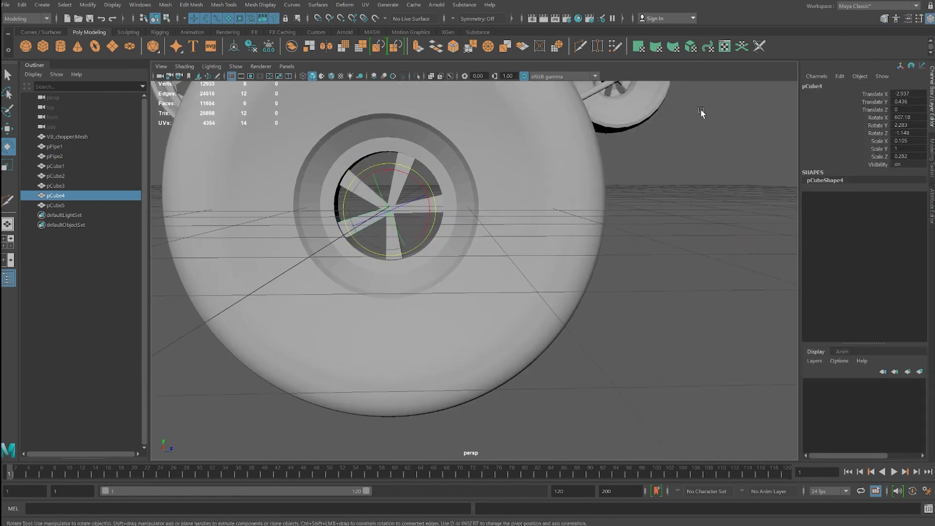